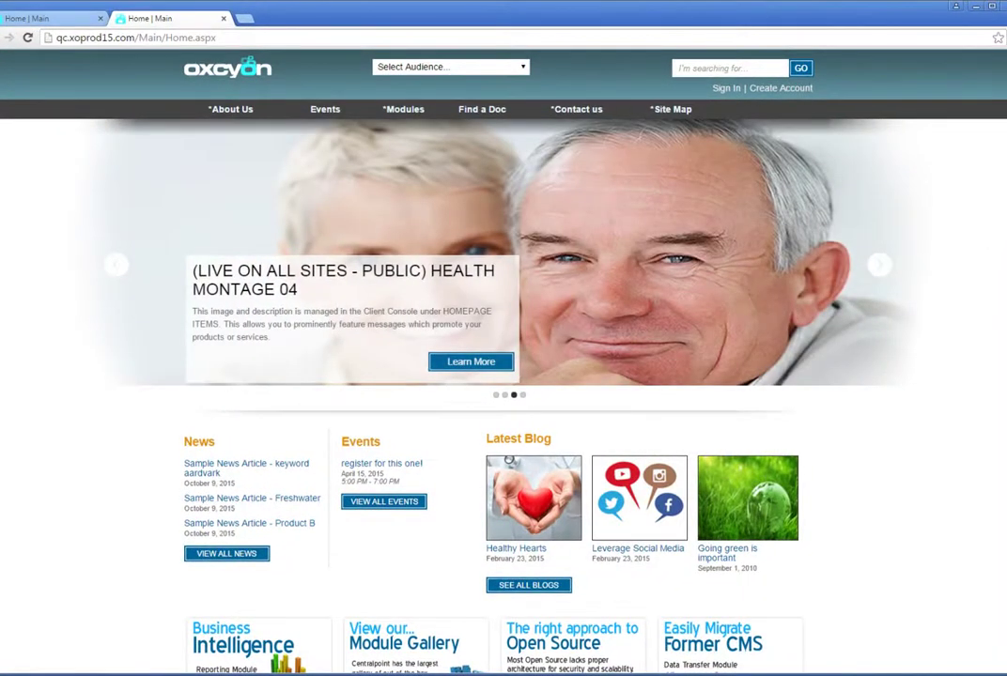
Resize the browser window, then maximize it.
left_click_drag(1004, 234, 953, 236)
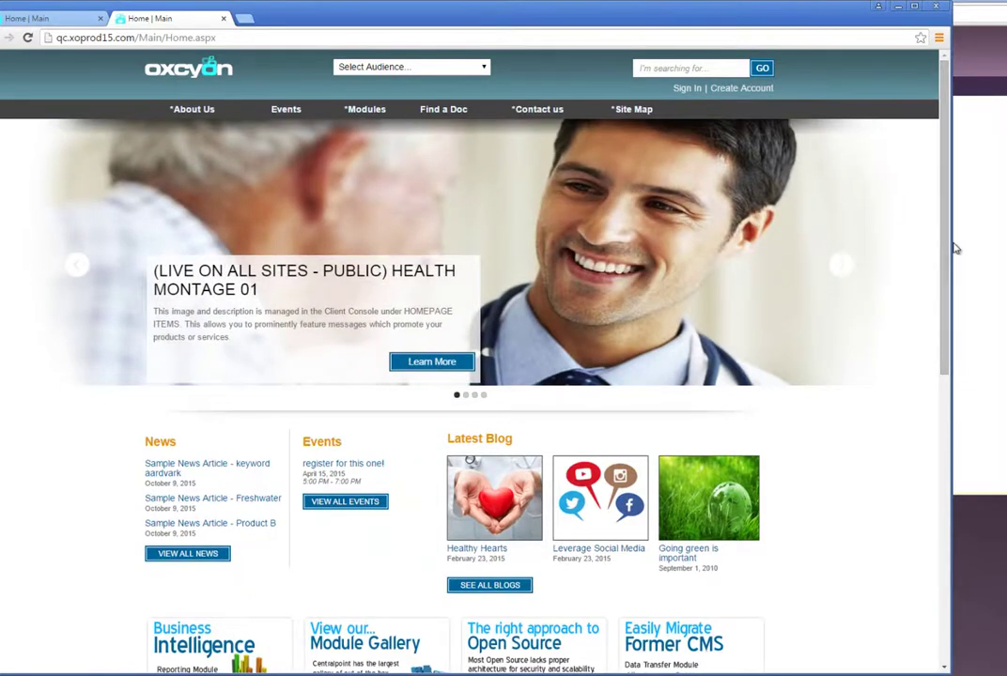
left_click_drag(952, 244, 1006, 243)
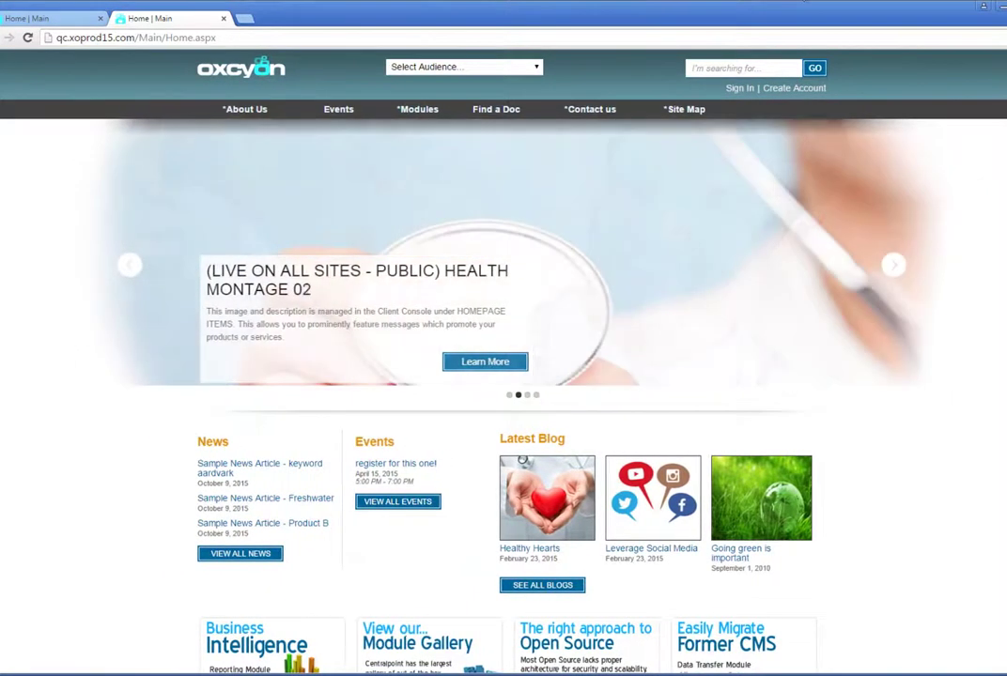
double_click(662, 13)
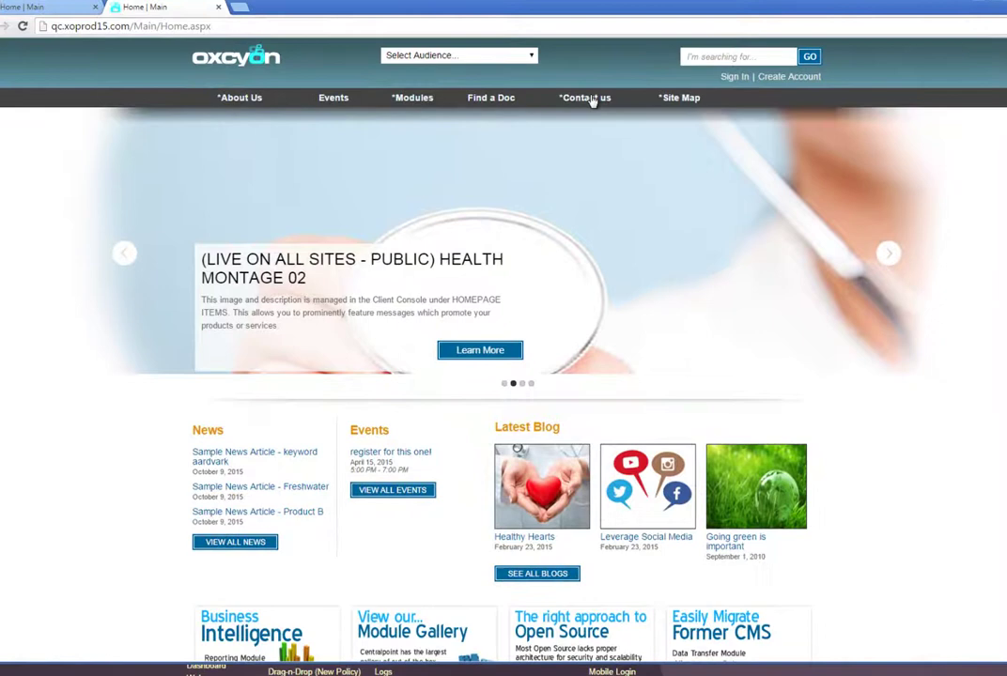
Briefly view Generic Enhanced A, then return to the home page and scroll toward the footer.
mouse_move(411, 98)
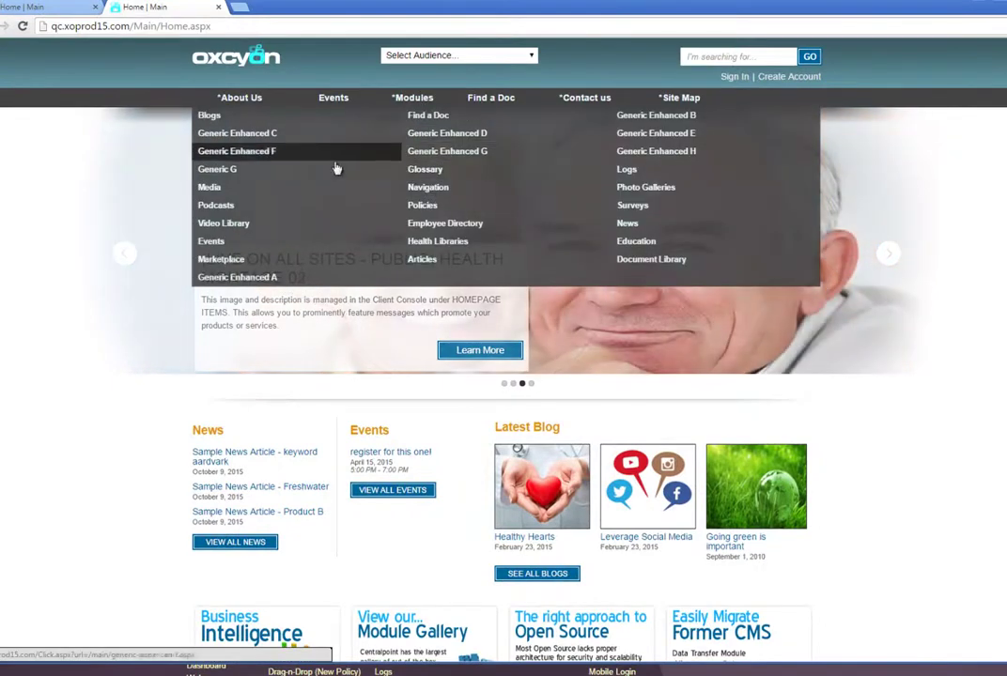
left_click(264, 277)
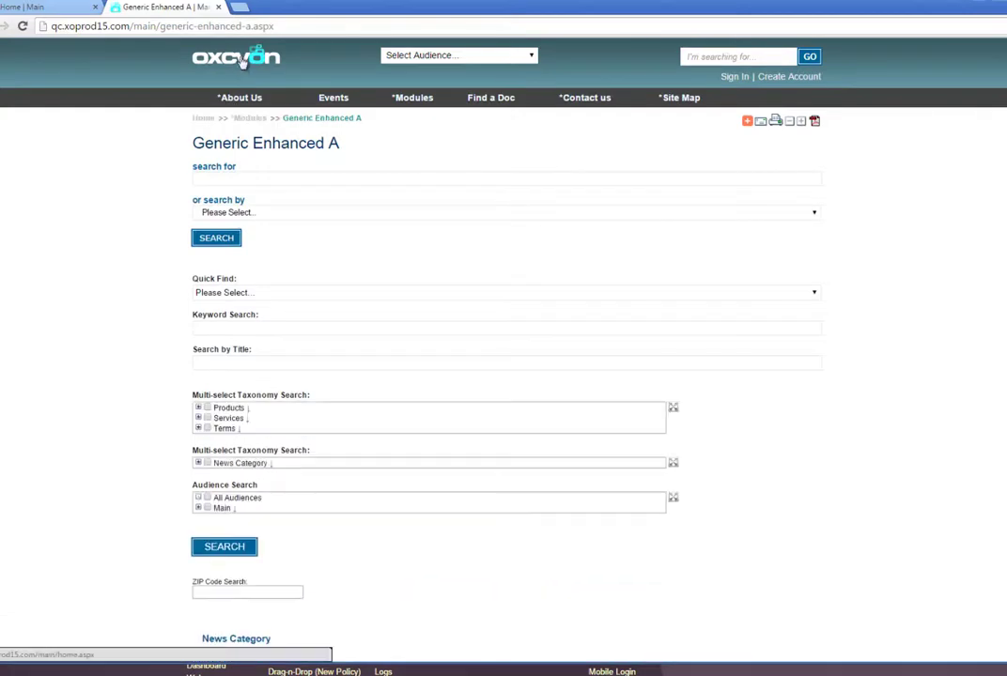
left_click(202, 55)
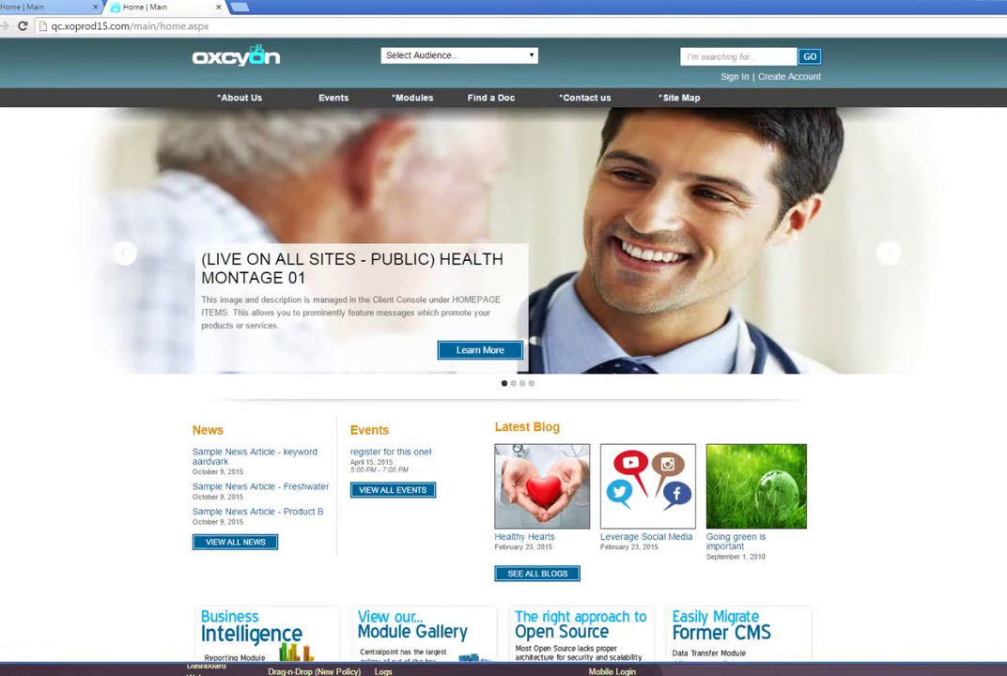
scroll(504, 376, "down", 6)
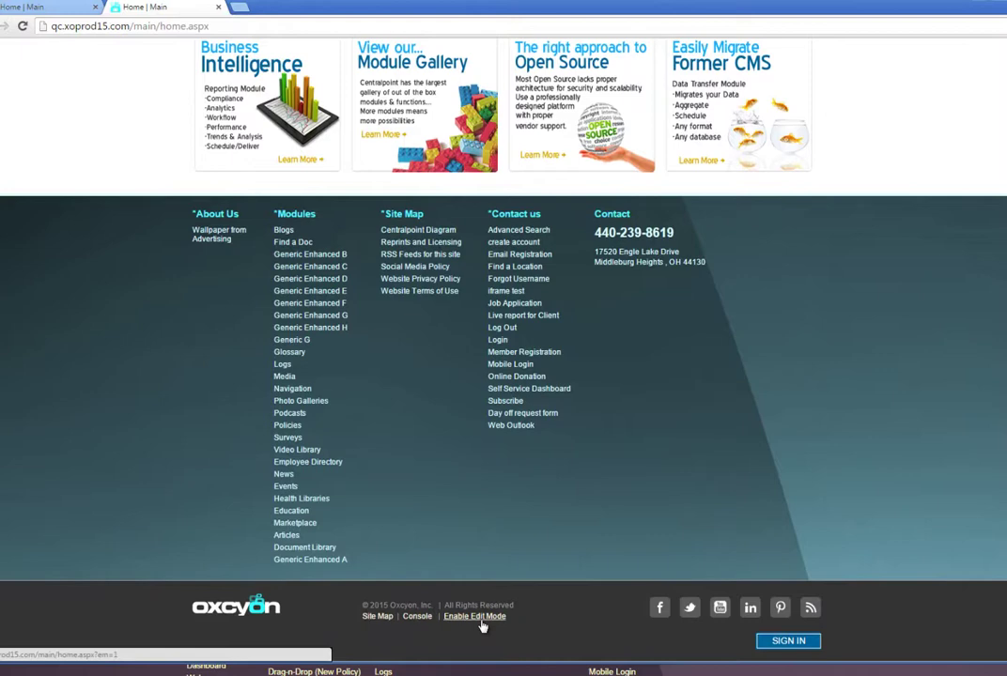
left_click(480, 618)
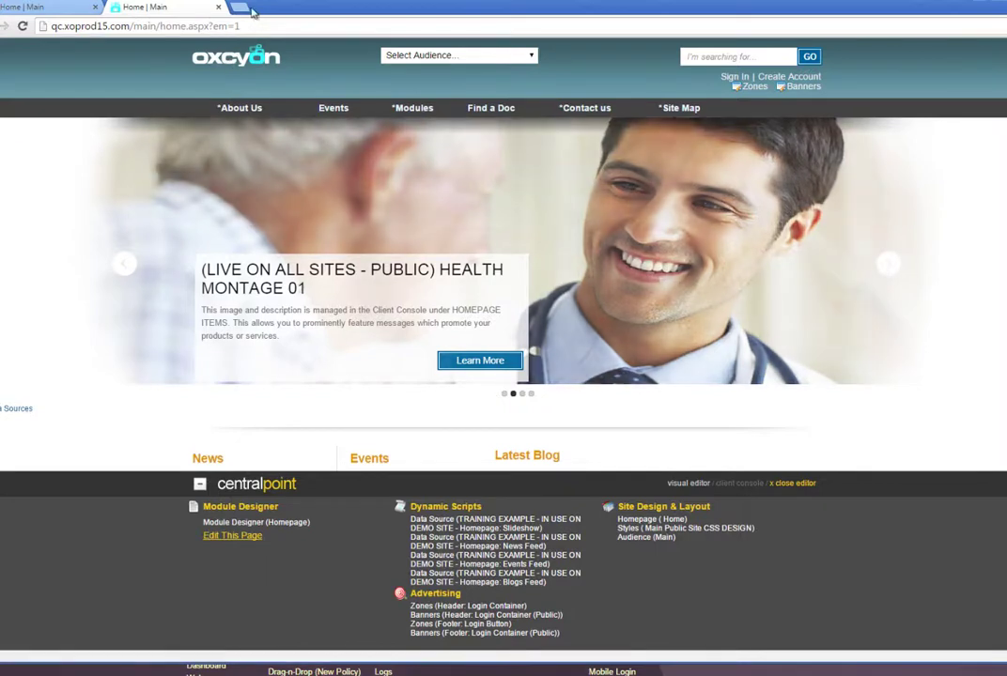
left_click_drag(241, 27, 215, 27)
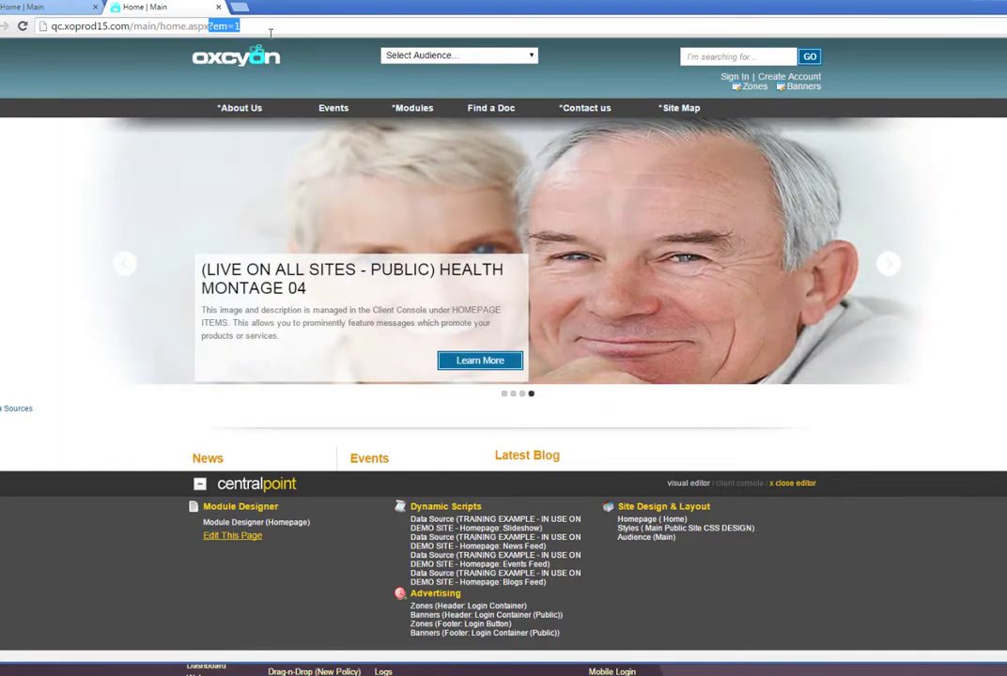
left_click(211, 26)
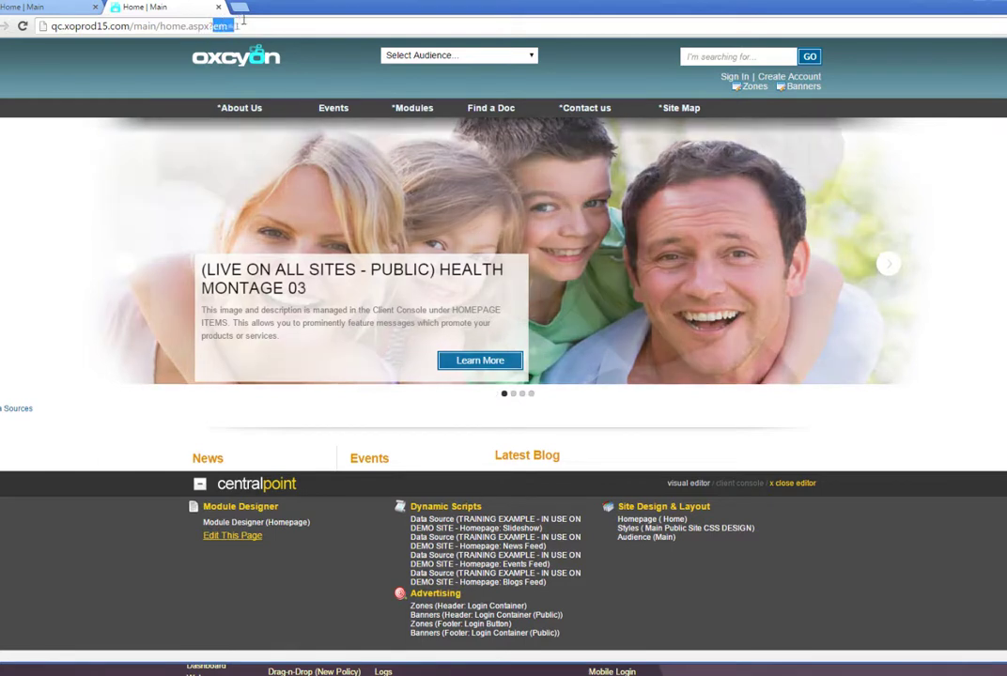
left_click(267, 21)
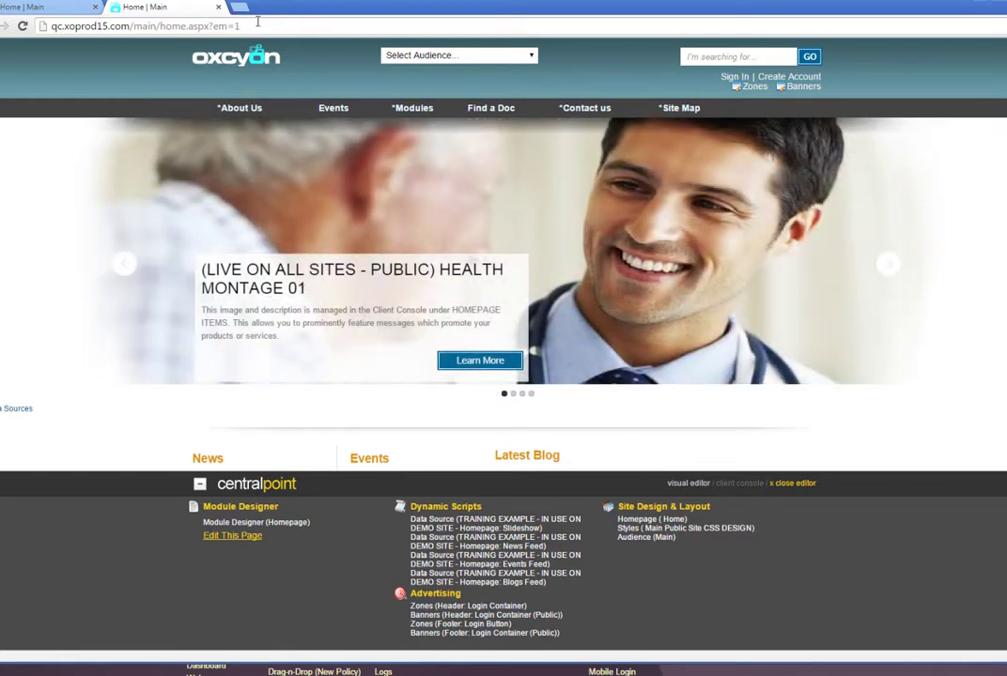
left_click_drag(226, 24, 212, 25)
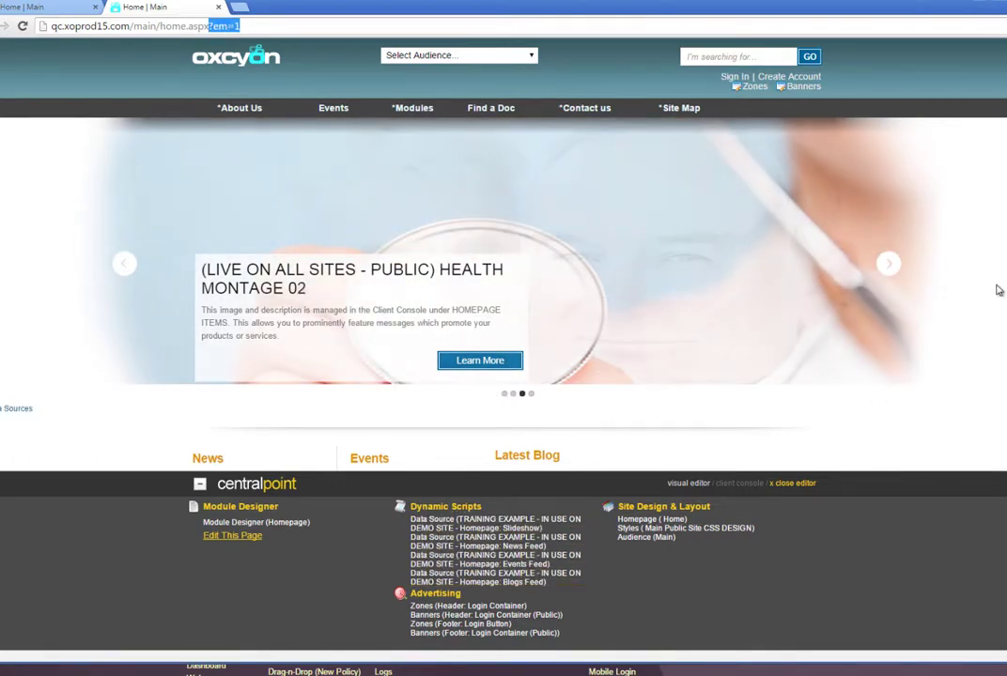
scroll(422, 216, "down", 5)
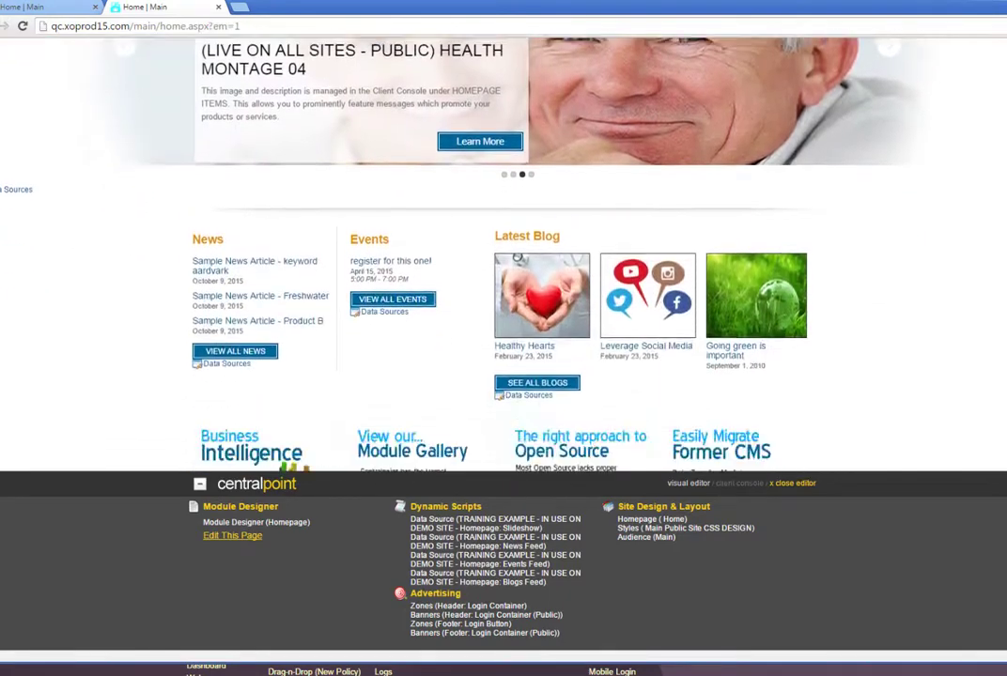
scroll(422, 216, "down", 5)
scroll(422, 217, "up", 10)
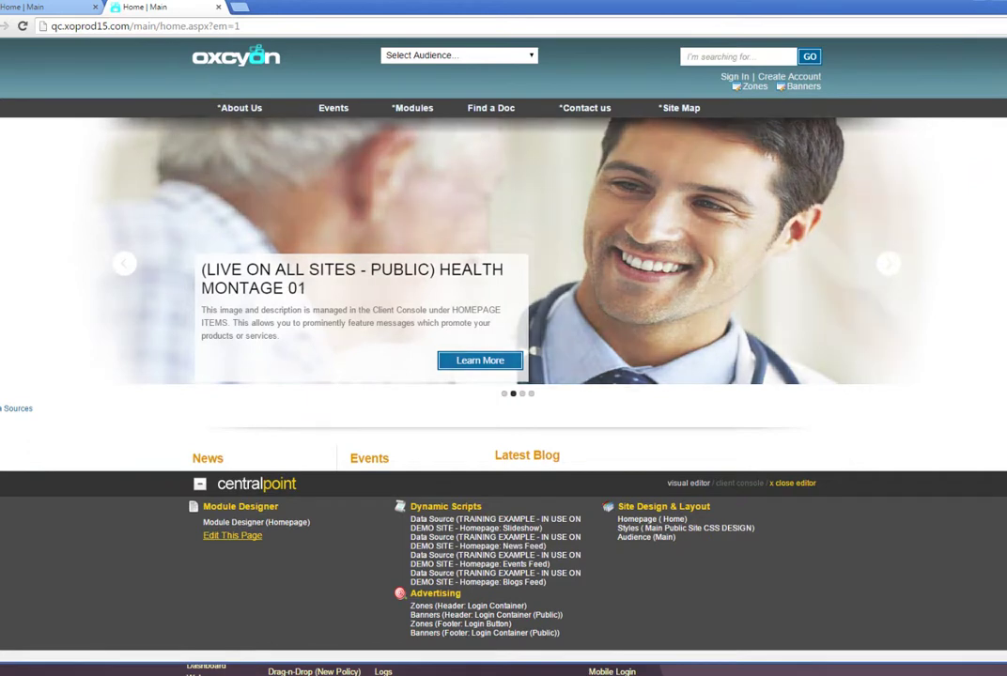
scroll(57, 272, "down", 3)
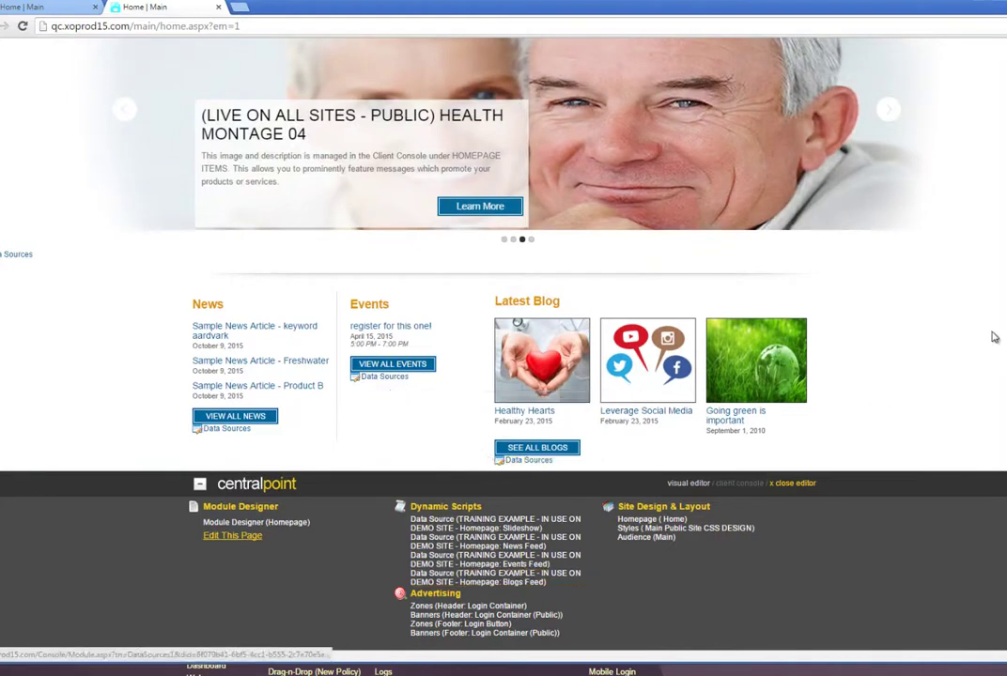
scroll(503, 282, "down", 5)
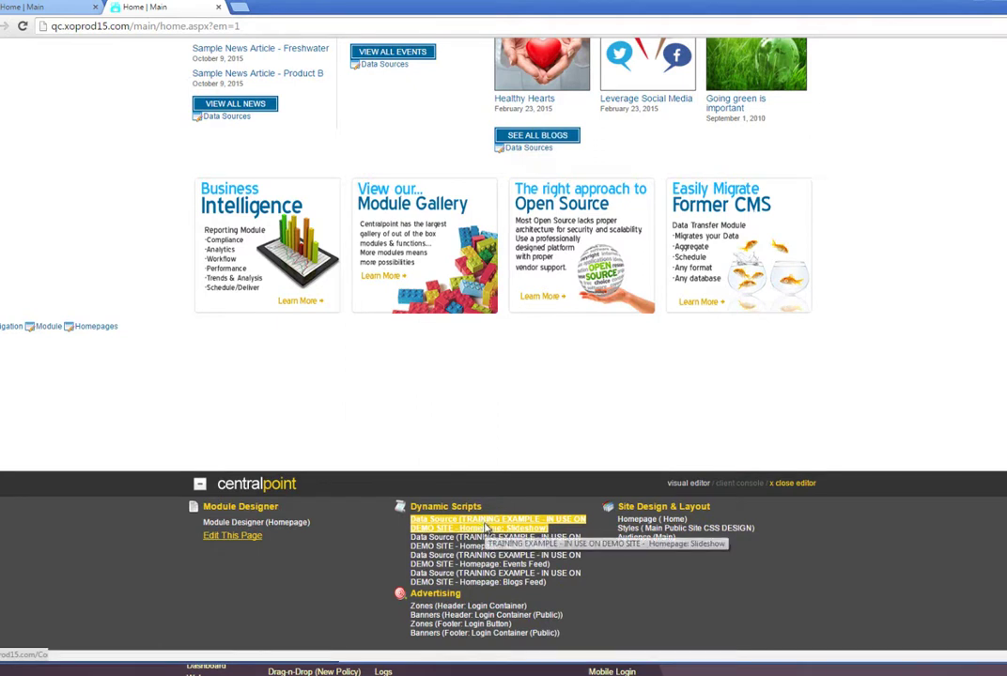
Log in to the Client Console on the Homepage: Slideshow data source, then return to Home | Main.
left_click(488, 529)
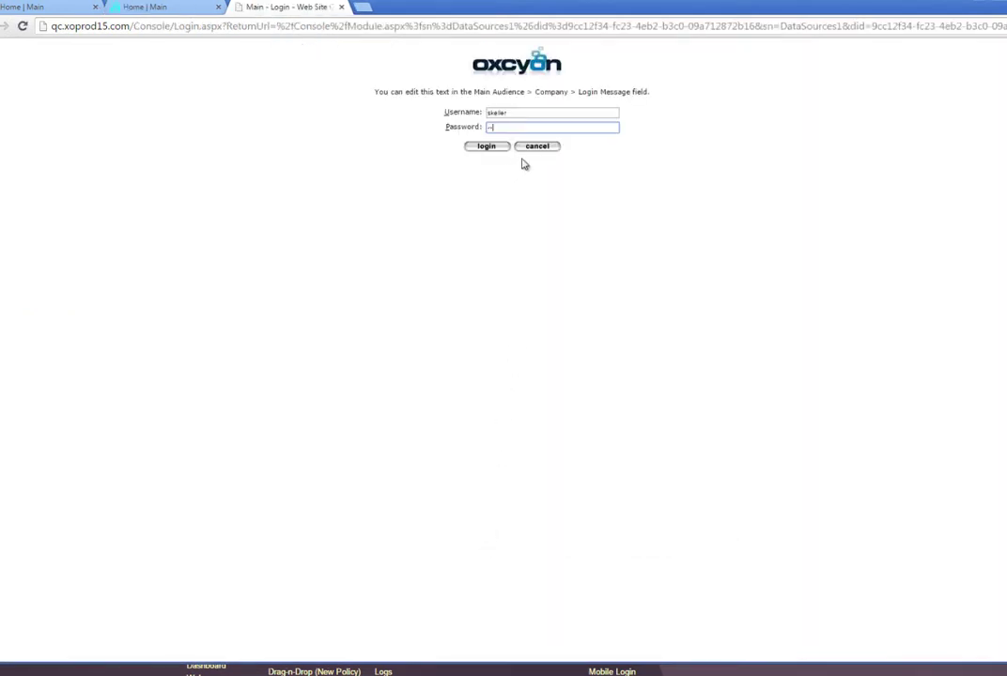
key("Return")
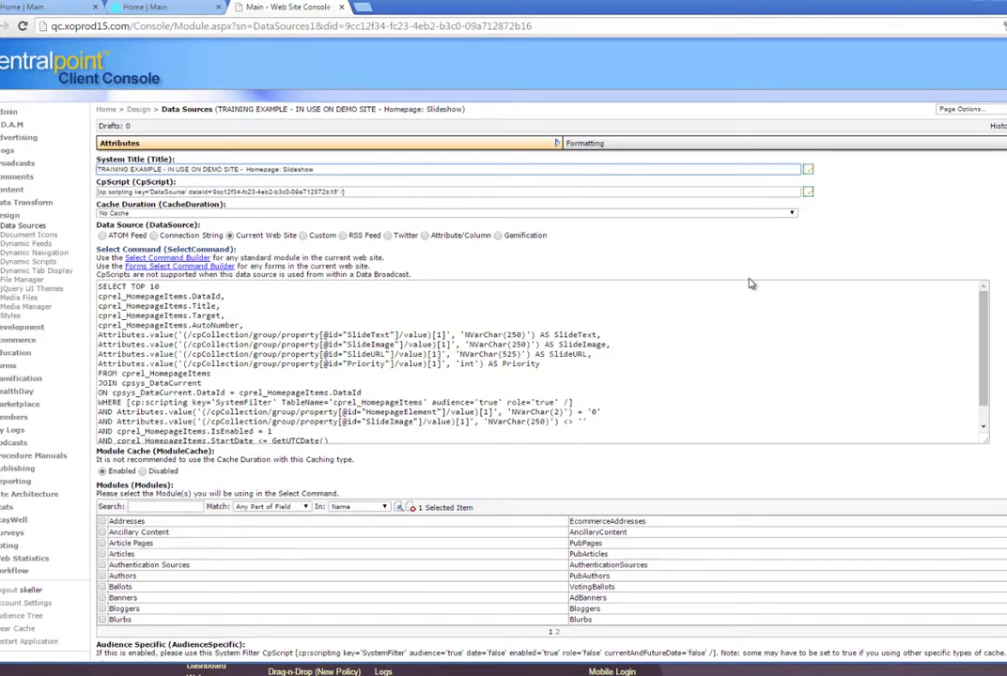
left_click(187, 11)
Go to Generic Enhanced A through the *Modules menu in the top navigation.
scroll(504, 235, "up", 5)
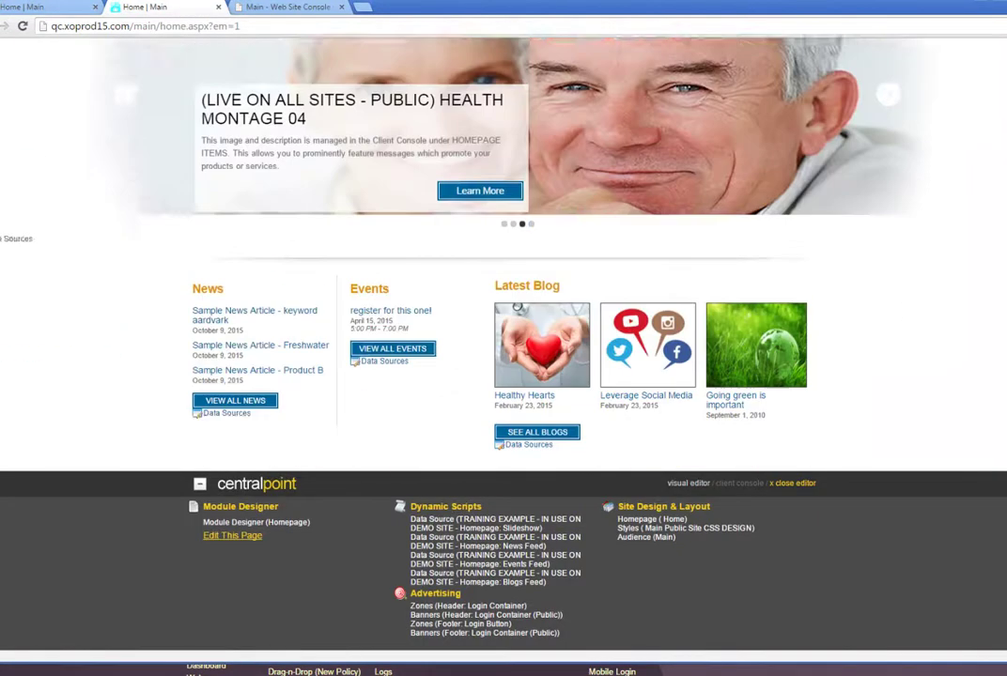
mouse_move(414, 115)
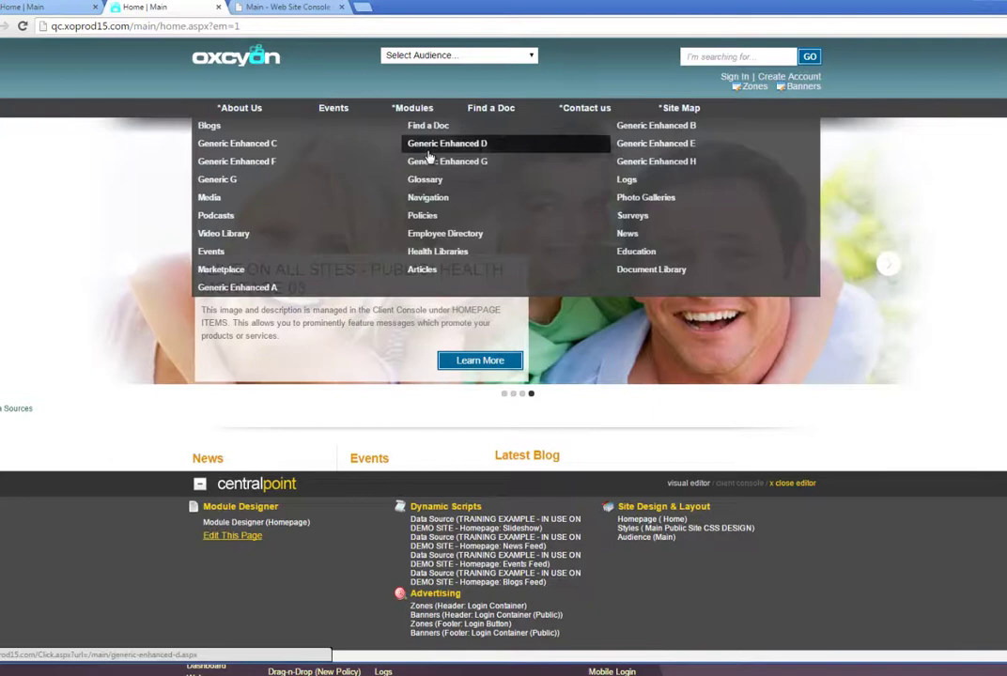
left_click(235, 287)
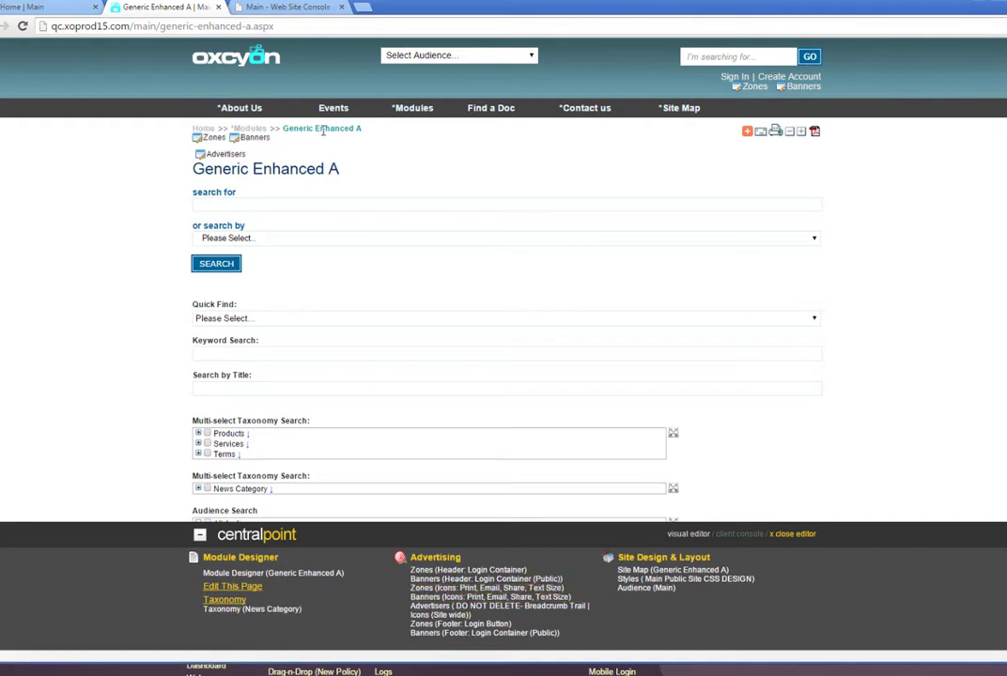
Load the 'Icons: Print, Email, Share, Text Size' banner in the console, then return to Generic Enhanced A.
left_click(256, 141)
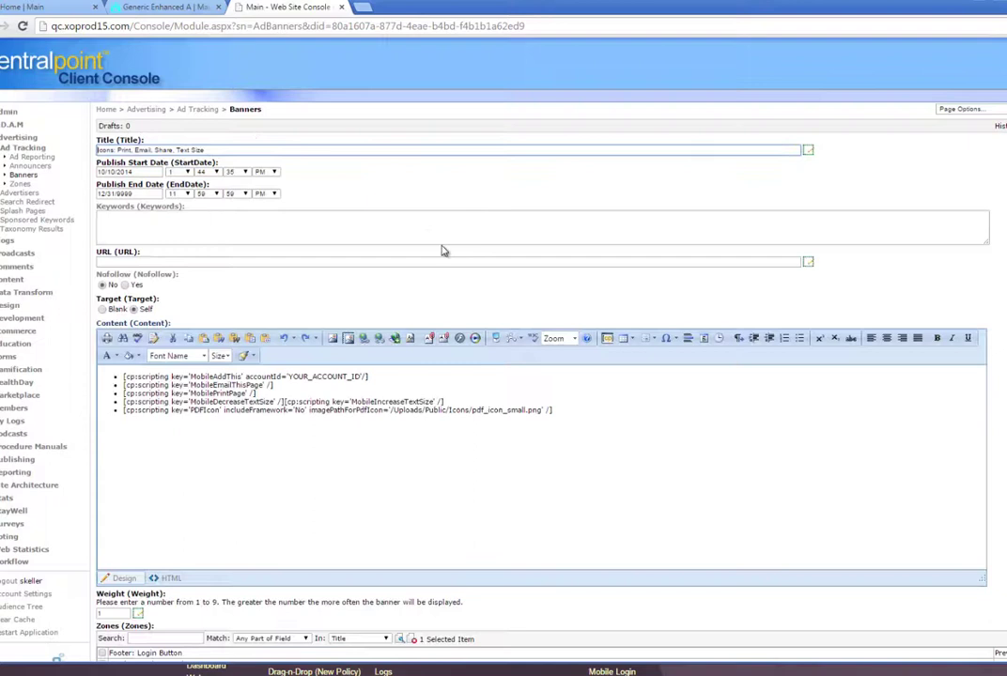
left_click(145, 7)
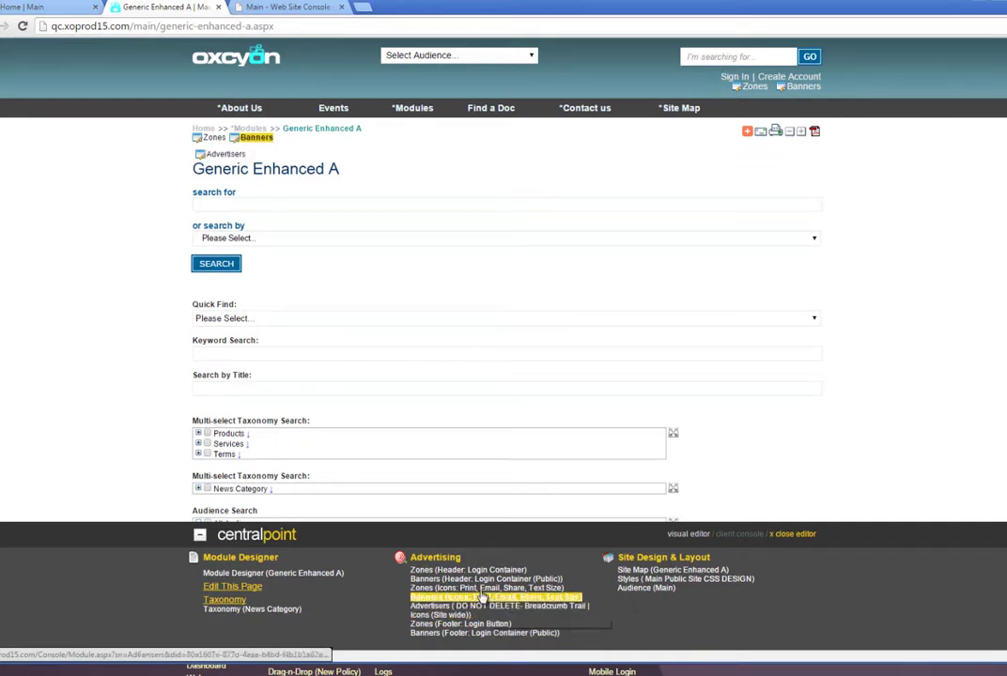
Show the Generic Enhanced A Module Designer at its Home View (#1) header content.
left_click(315, 574)
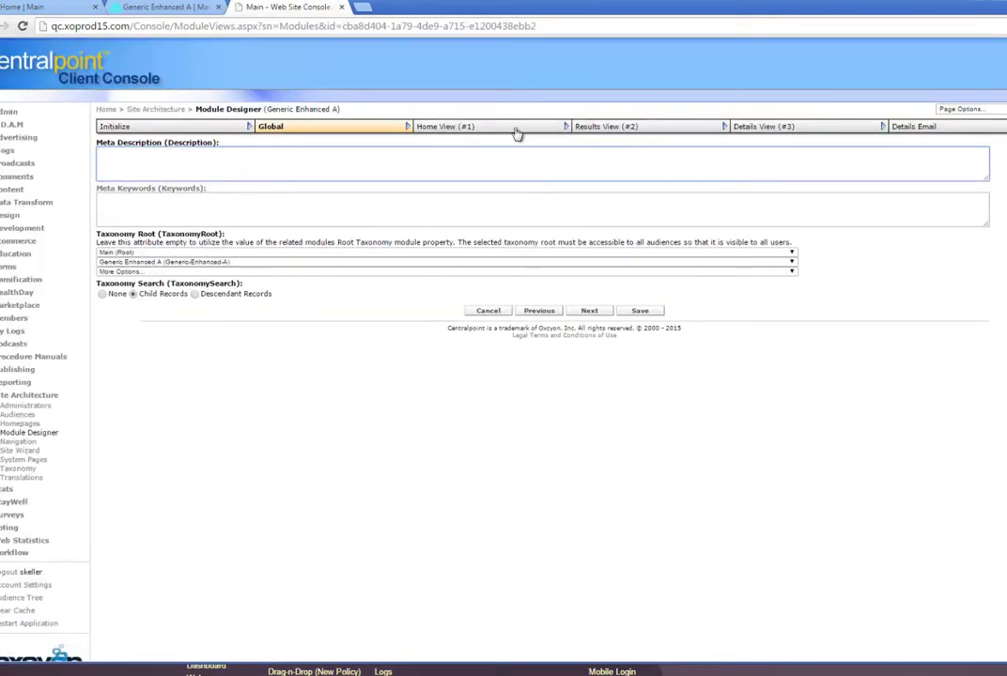
left_click(515, 131)
mouse_move(339, 110)
left_mouse_down()
mouse_move(264, 111)
mouse_move(329, 110)
left_mouse_up()
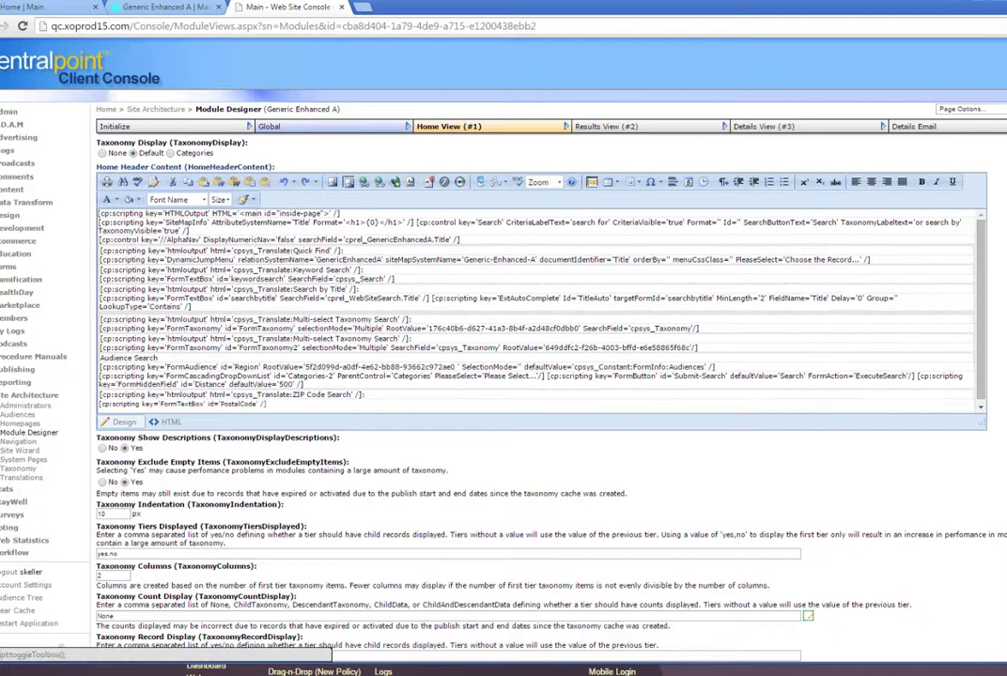
Insert the Bread Crumb Trail standard script after the PostalCode line in Home Header Content.
left_click(998, 109)
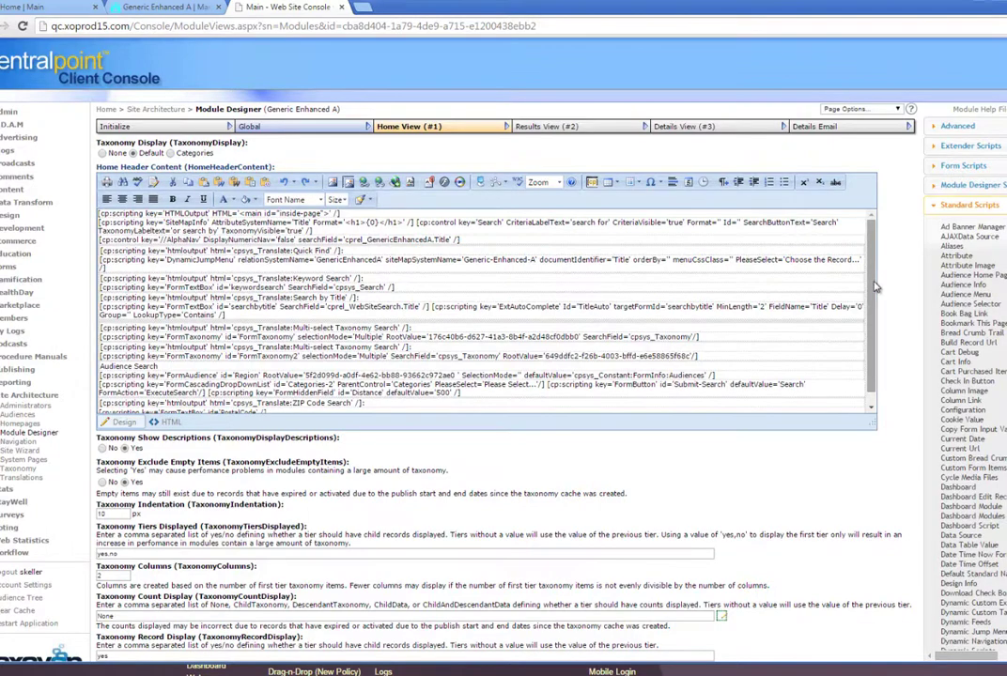
scroll(875, 288, "down", 1)
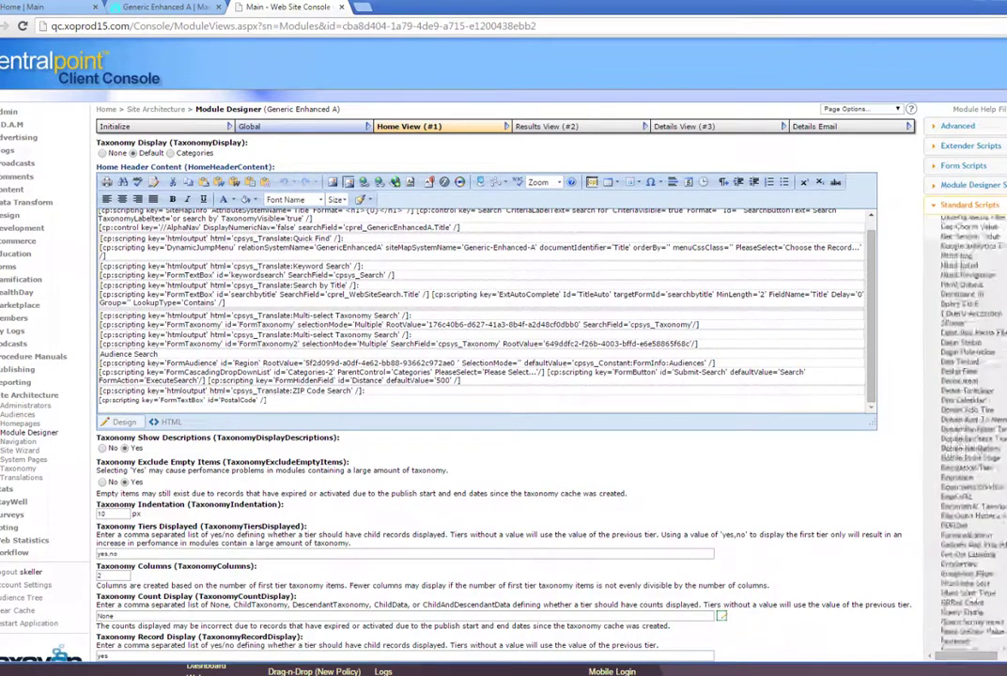
left_click(332, 401)
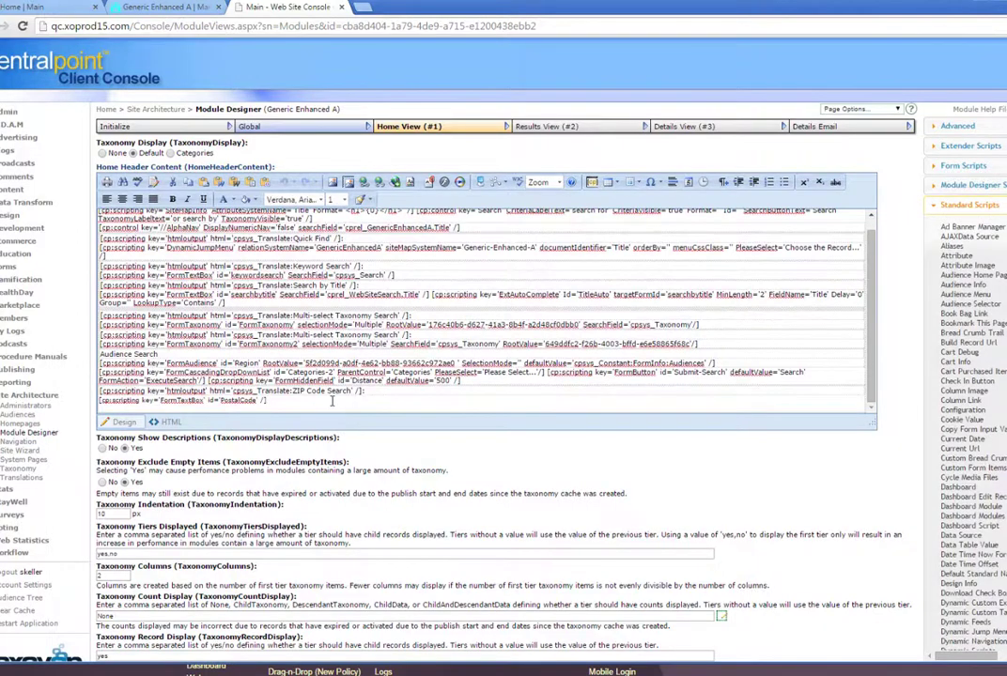
key("Return")
key("Return")
key("Return")
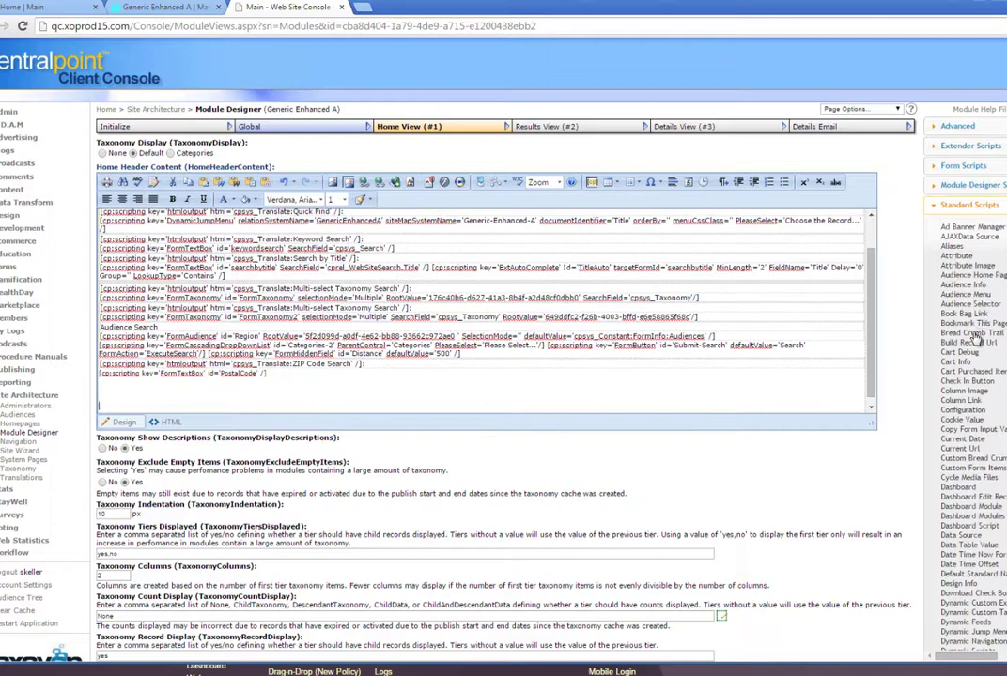
left_click_drag(977, 340, 110, 333)
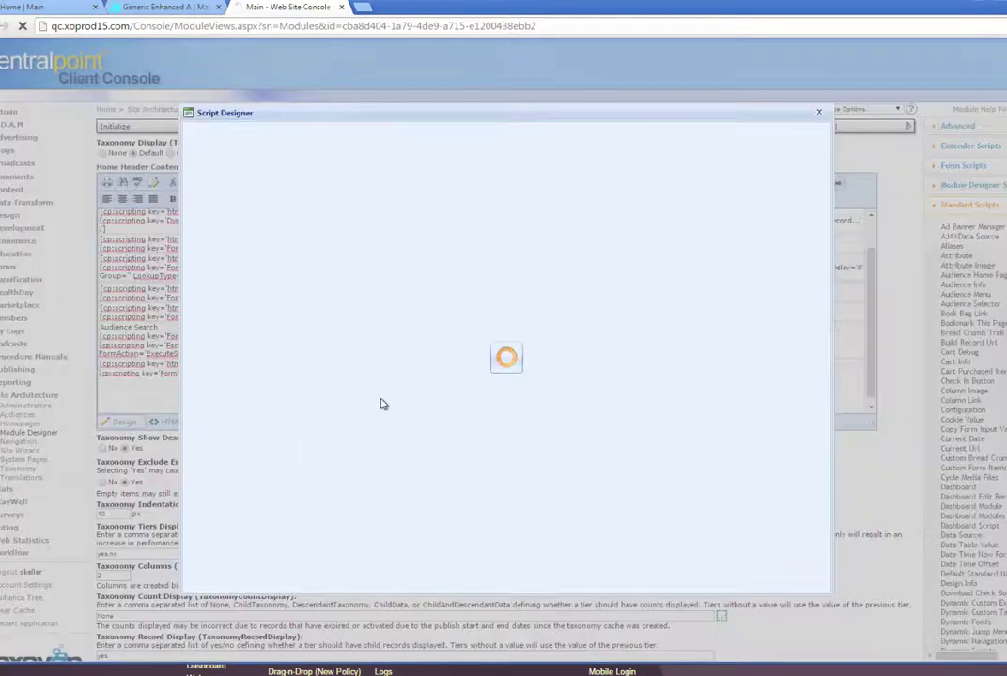
left_click(585, 533)
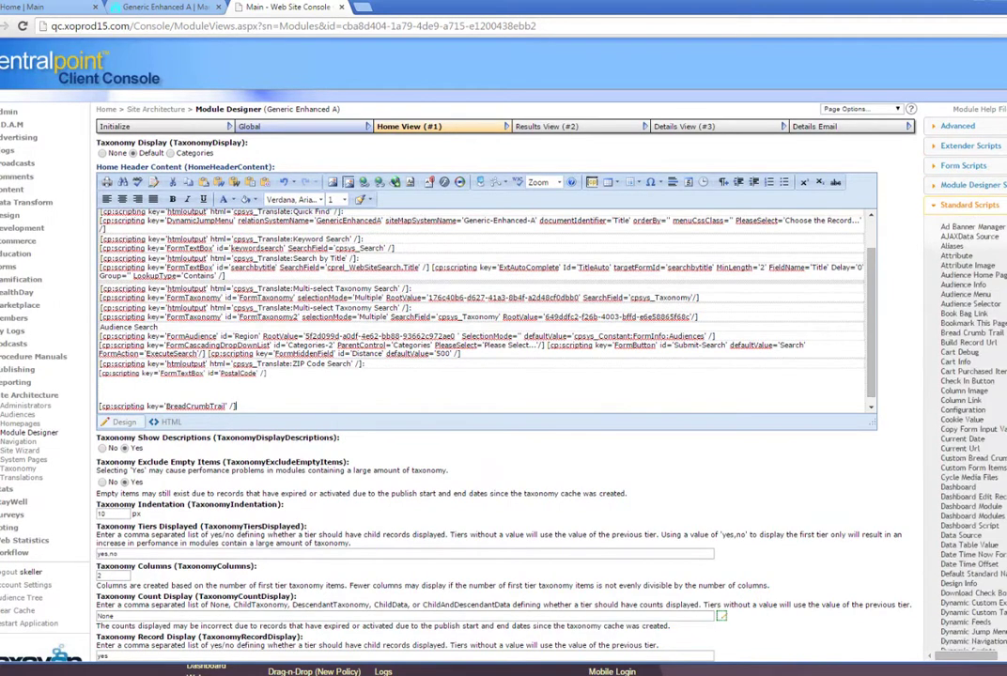
scroll(612, 657, "down", 10)
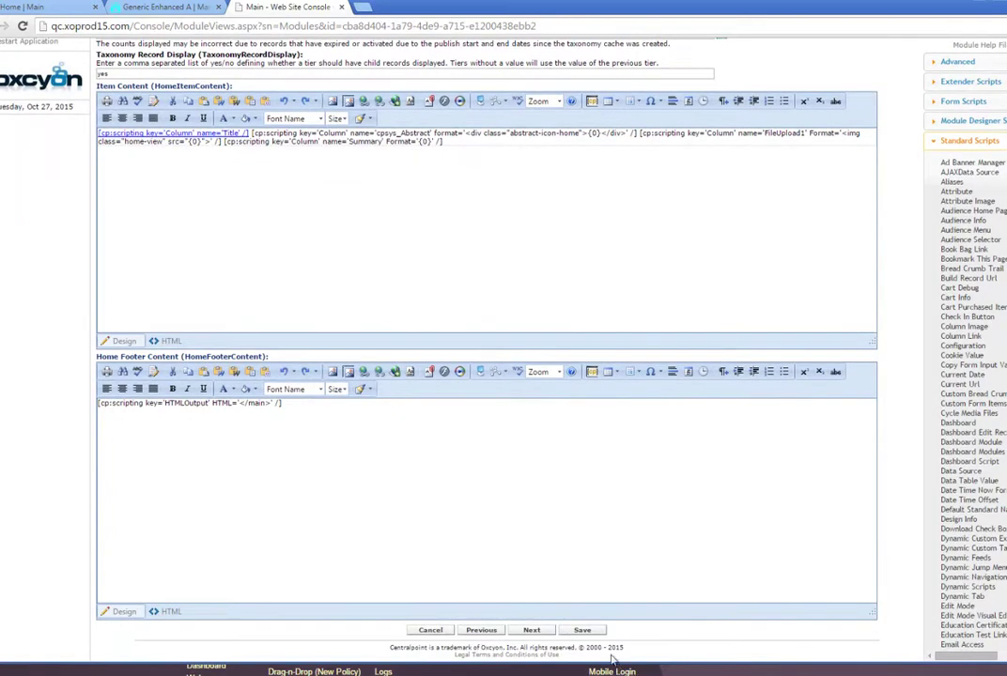
Save the Generic Enhanced A module and reload its public page.
left_click(599, 635)
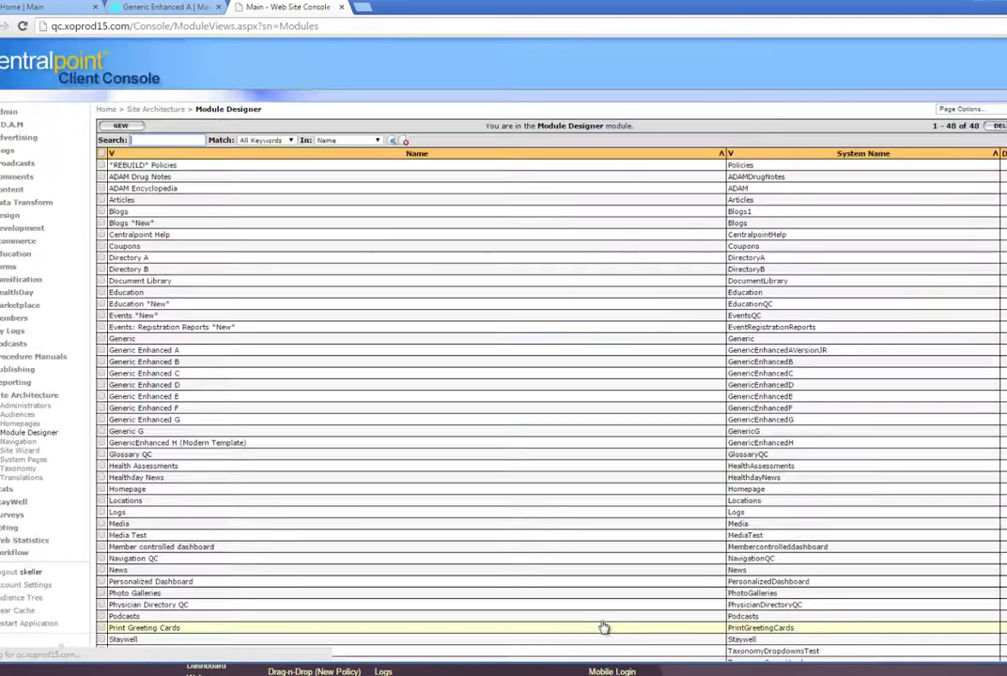
left_click(145, 11)
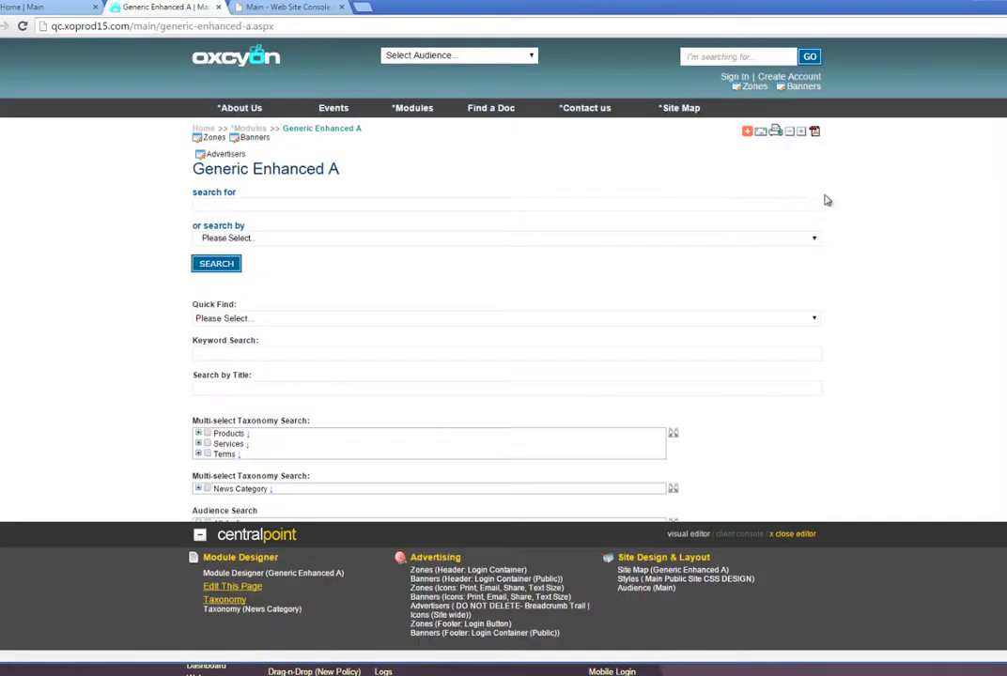
right_click(928, 172)
left_click(951, 205)
Follow the breadcrumb's Home link, then return to Generic Enhanced A via *Modules.
scroll(600, 342, "down", 3)
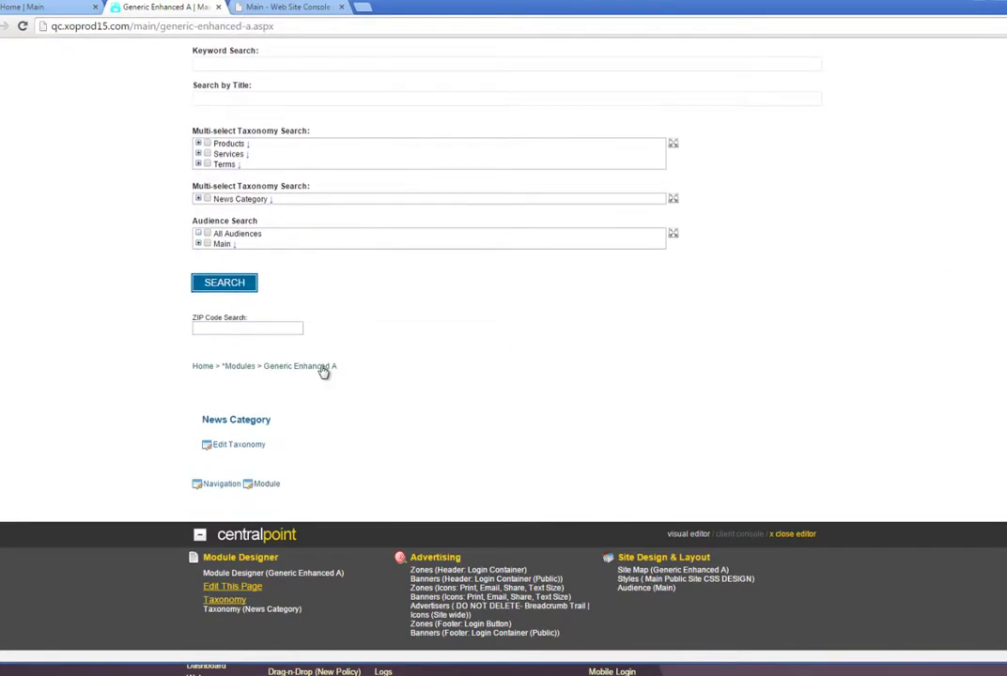
left_click(208, 369)
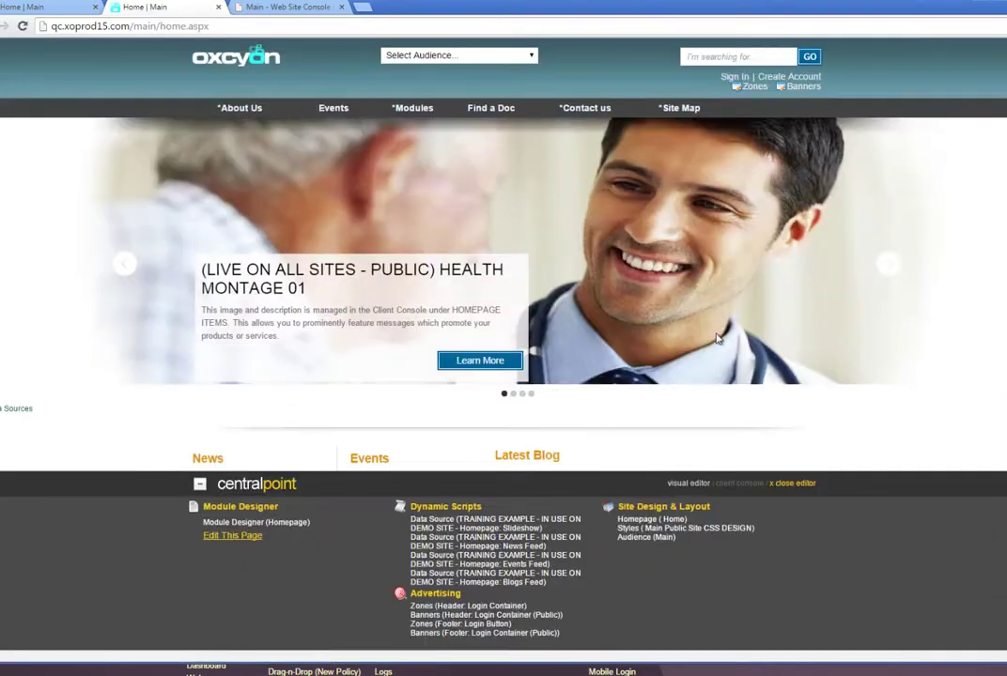
mouse_move(413, 109)
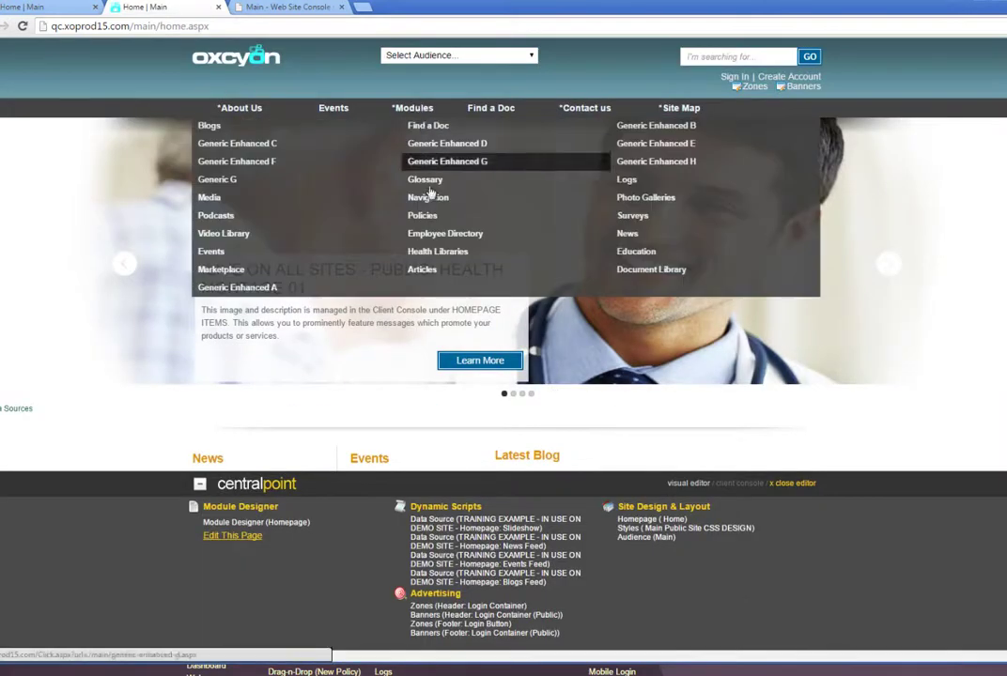
left_click(239, 288)
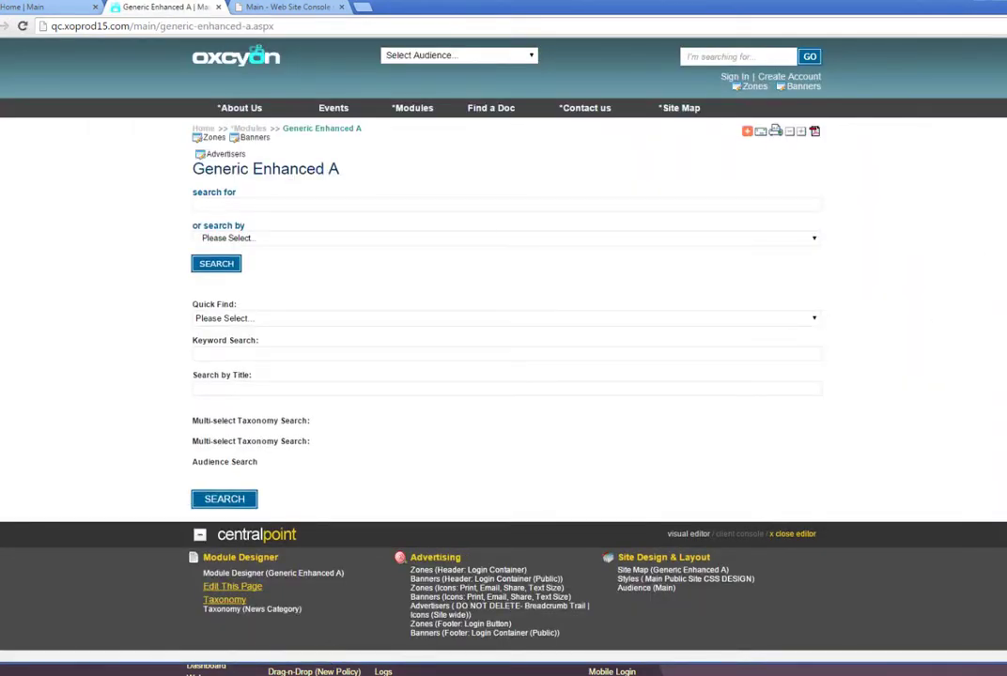
scroll(973, 286, "down", 3)
scroll(504, 282, "down", 3)
scroll(650, 282, "up", 9)
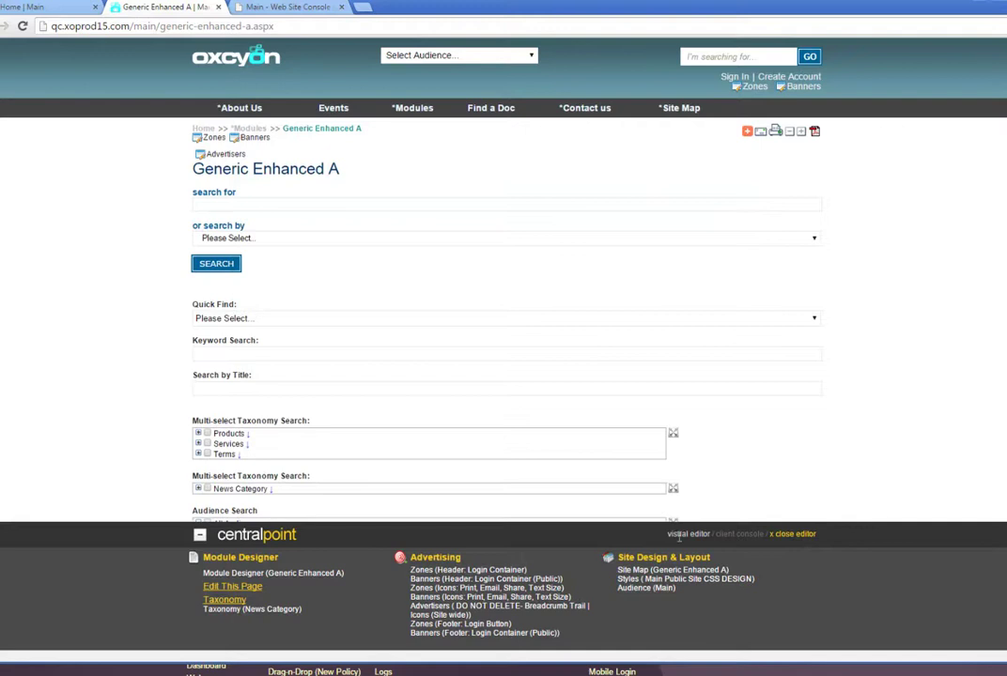
Load *Contact us, edit it in the console via Edit This Page, and return to its tab.
left_click(592, 107)
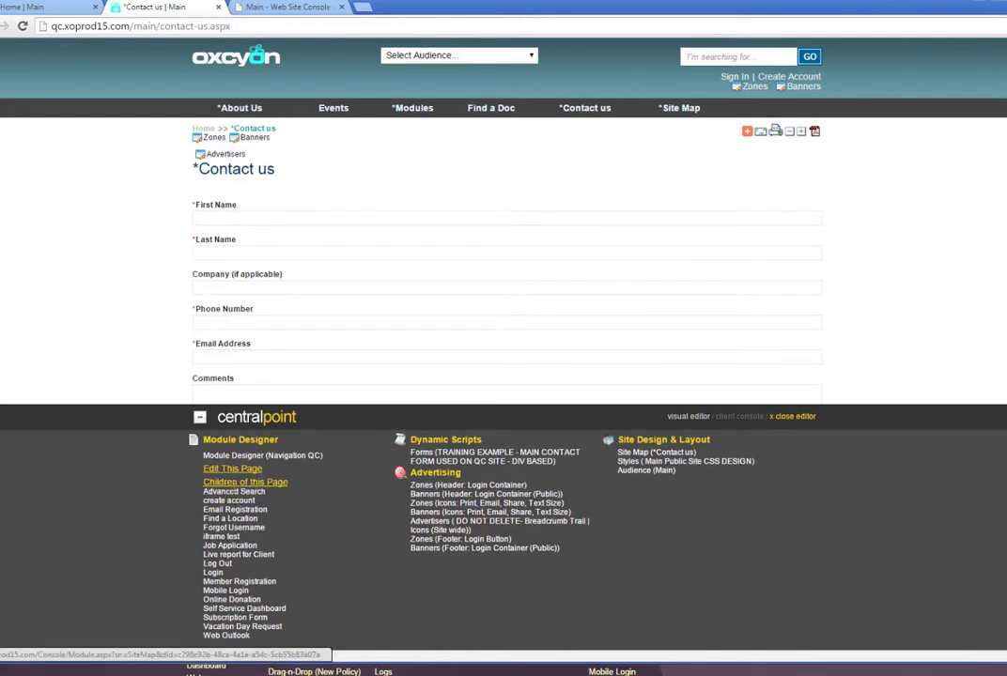
left_click(235, 473)
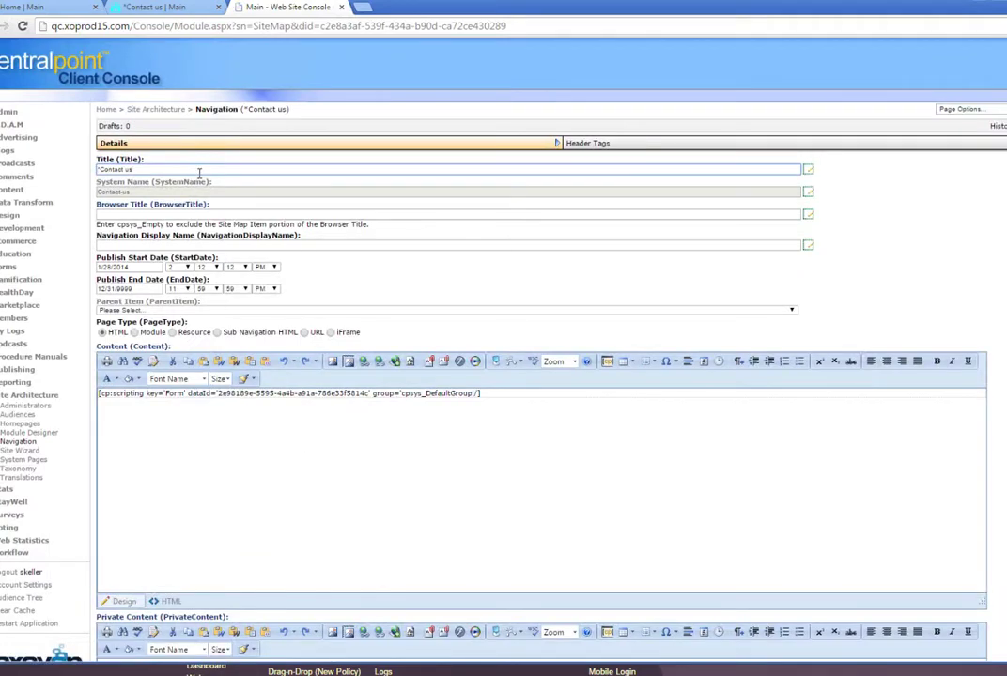
left_click(184, 8)
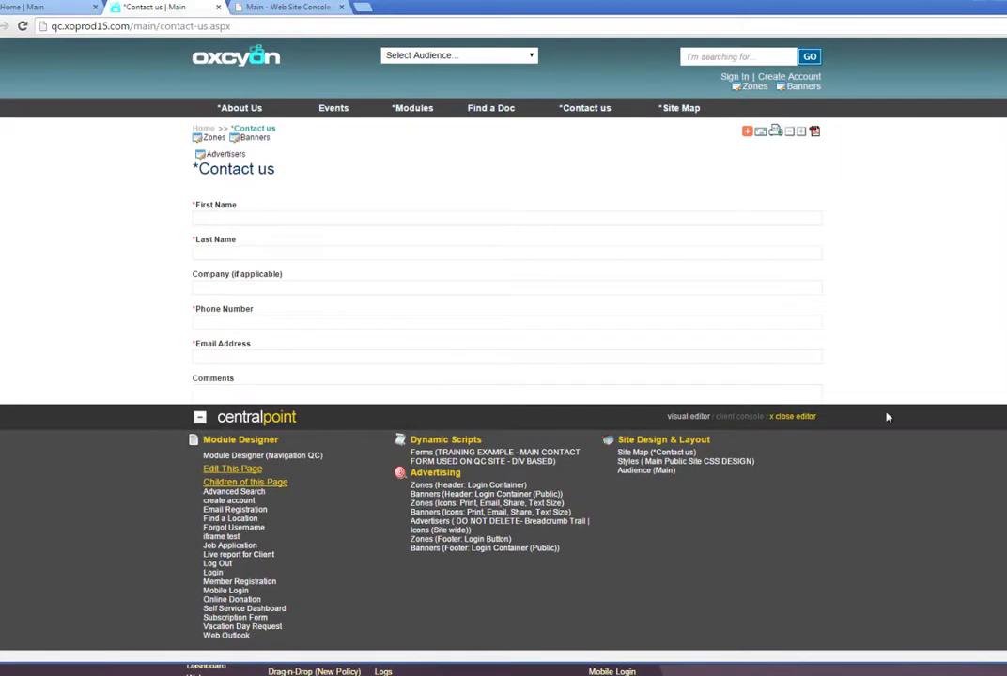
Close the visual editor on Contact us, then re-enable edit mode from the footer.
left_click(806, 419)
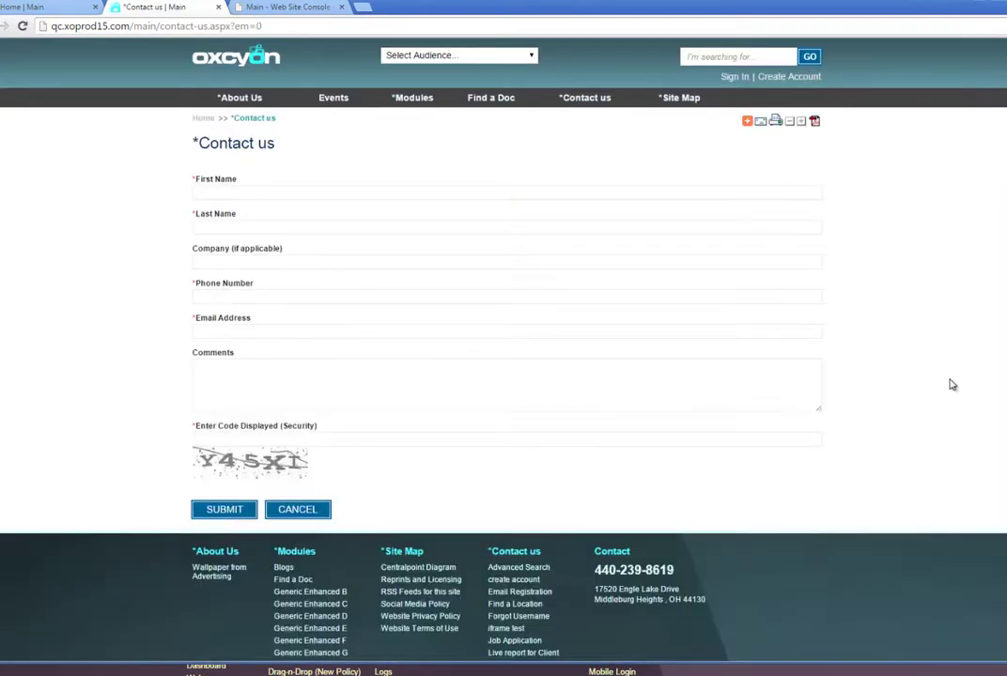
scroll(503, 375, "down", 4)
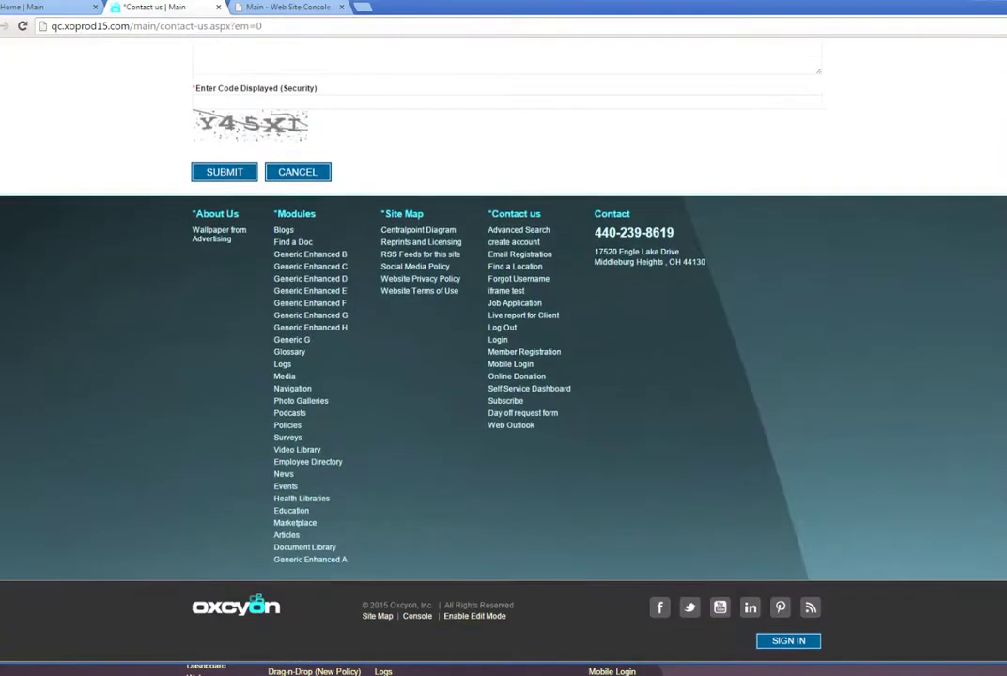
scroll(520, 559, "up", 2)
scroll(520, 558, "down", 2)
left_click(480, 618)
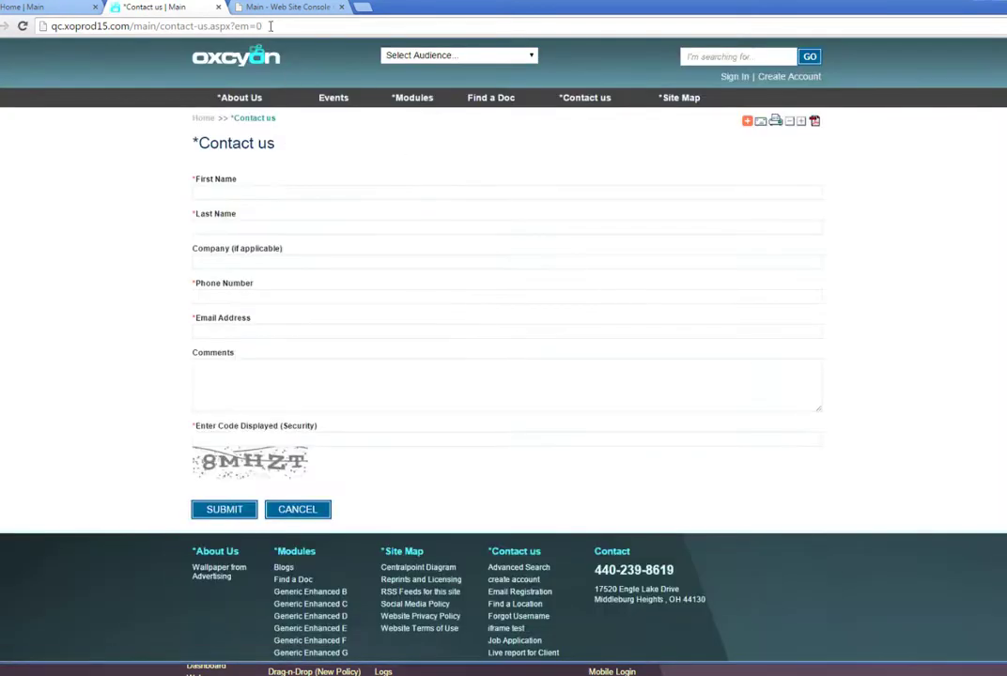
Change ?em=0 to ?em=1 in the address bar and reload the page.
left_click_drag(263, 26, 234, 29)
left_click(263, 26)
key("BackSpace")
type("1")
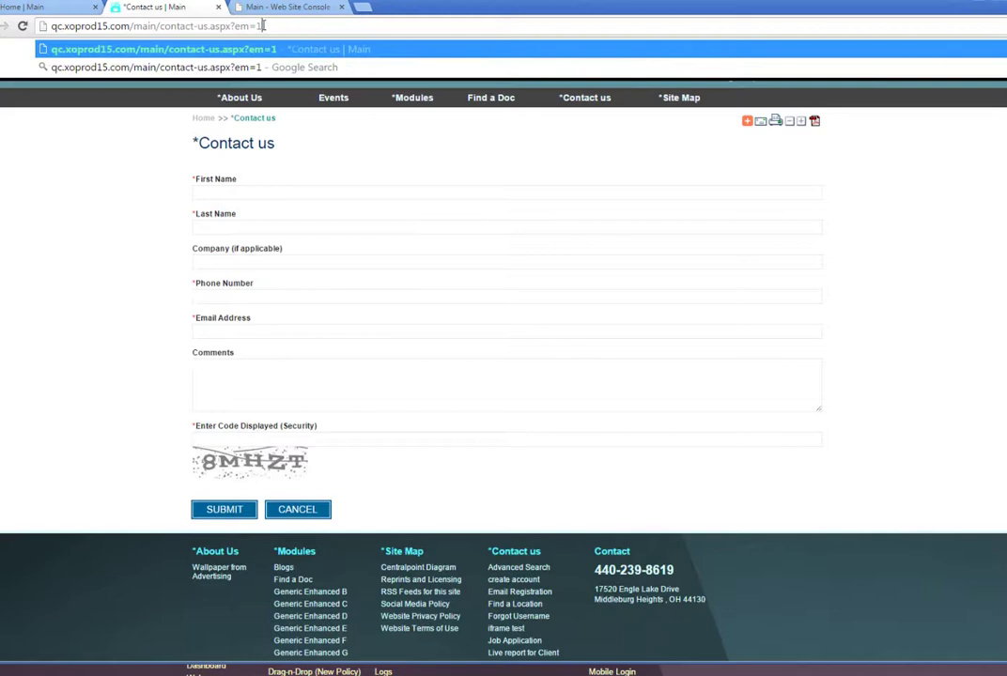
key("Return")
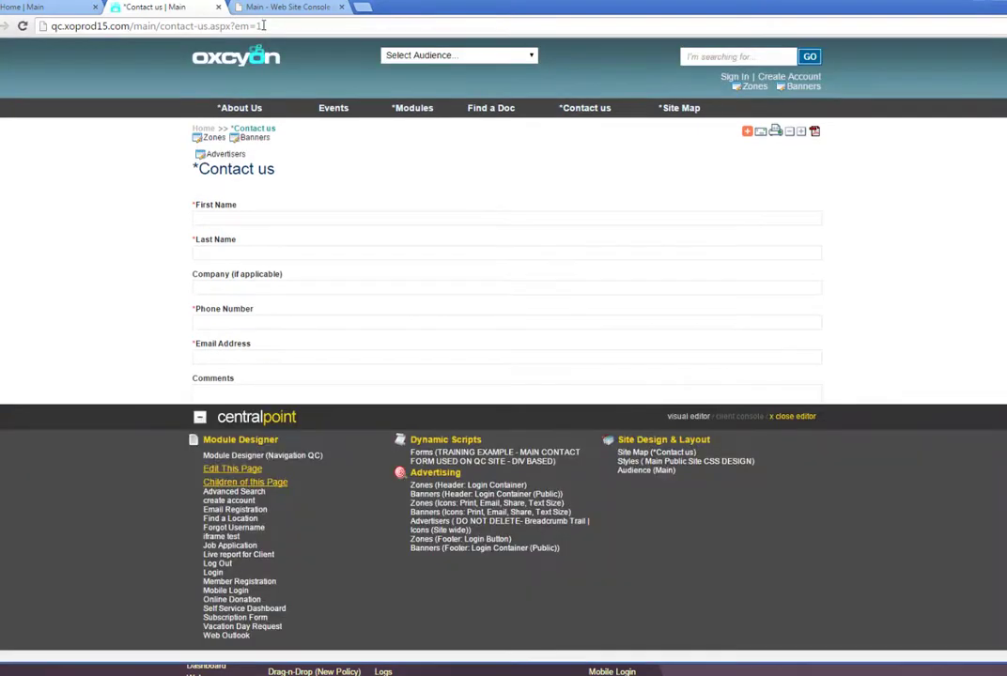
Go to *Site Map, inspect its Navigation record in the console, then return to the public page.
left_click(676, 107)
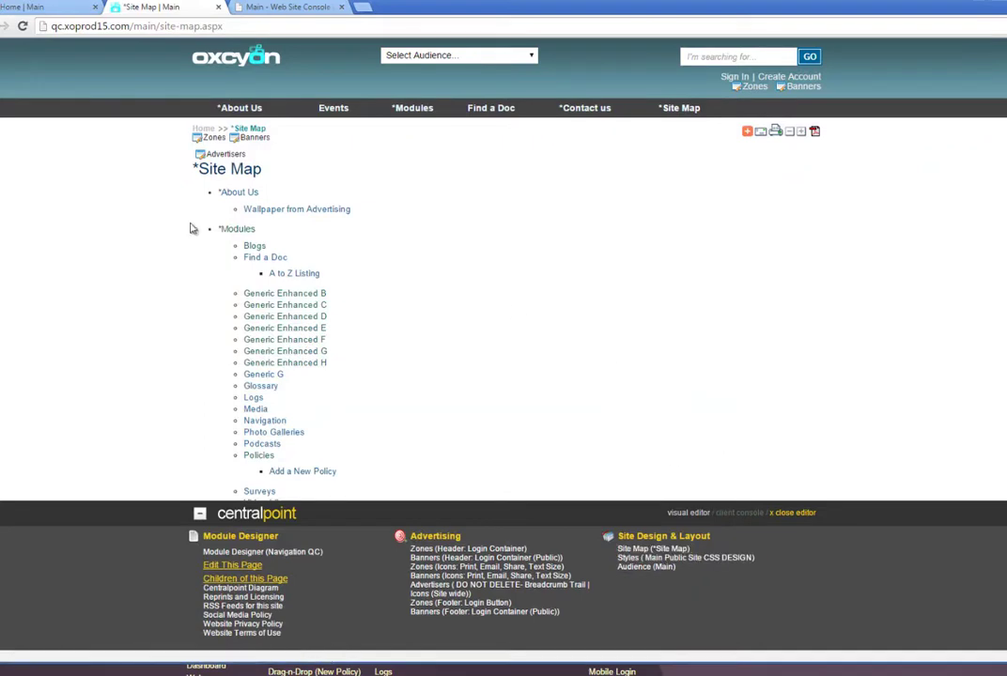
left_click(241, 572)
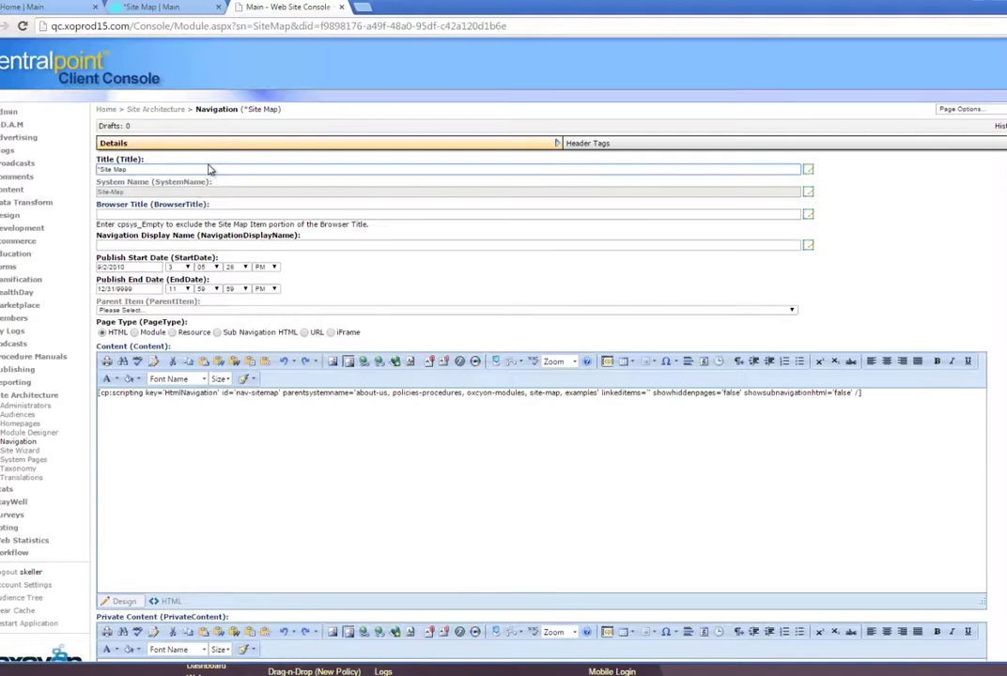
scroll(541, 376, "down", 8)
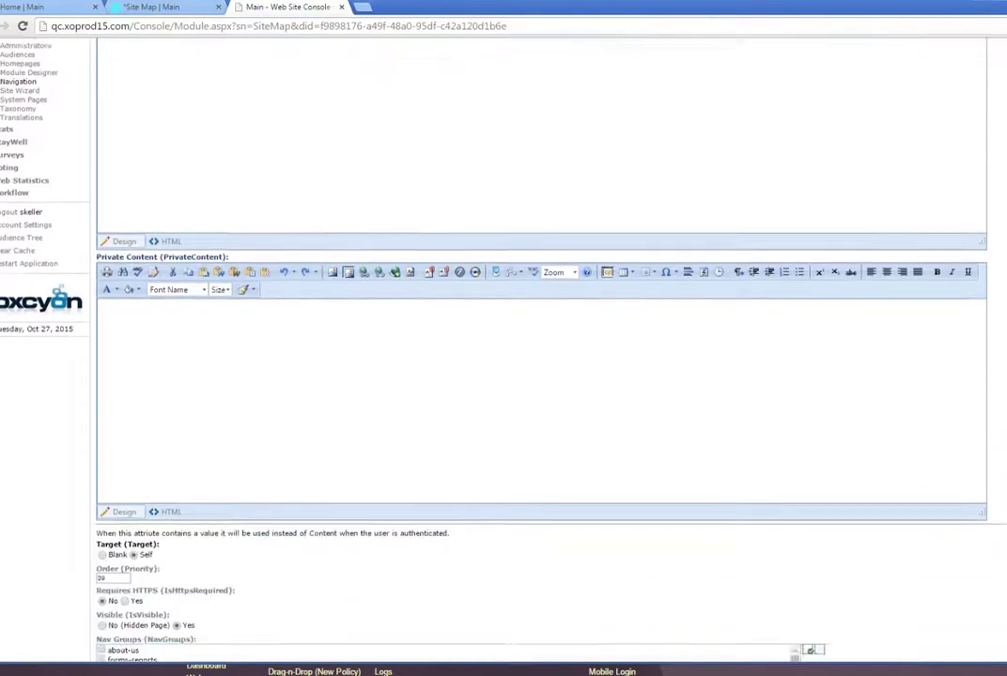
scroll(198, 77, "up", 10)
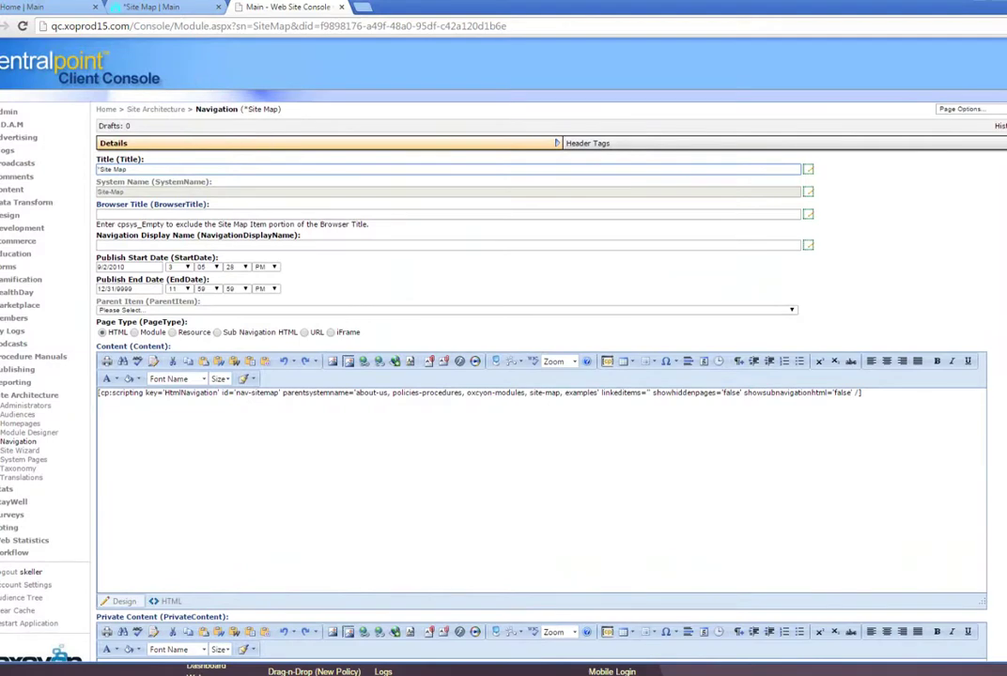
left_click(201, 9)
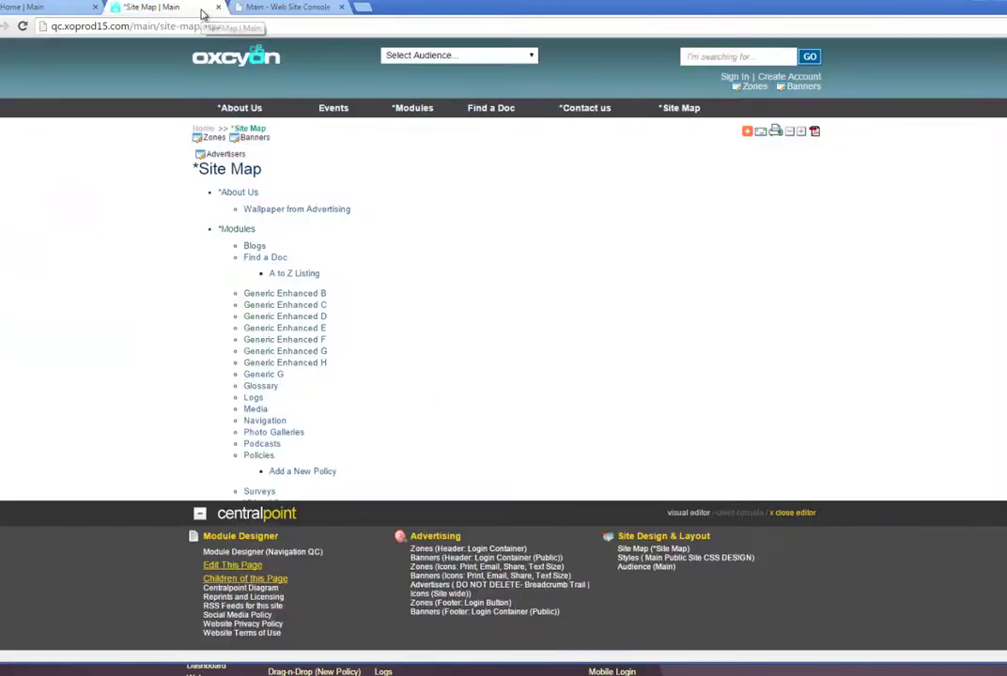
Close the editor on the Site Map page and return via the oxcyon logo to the editor-free home page.
left_click(800, 513)
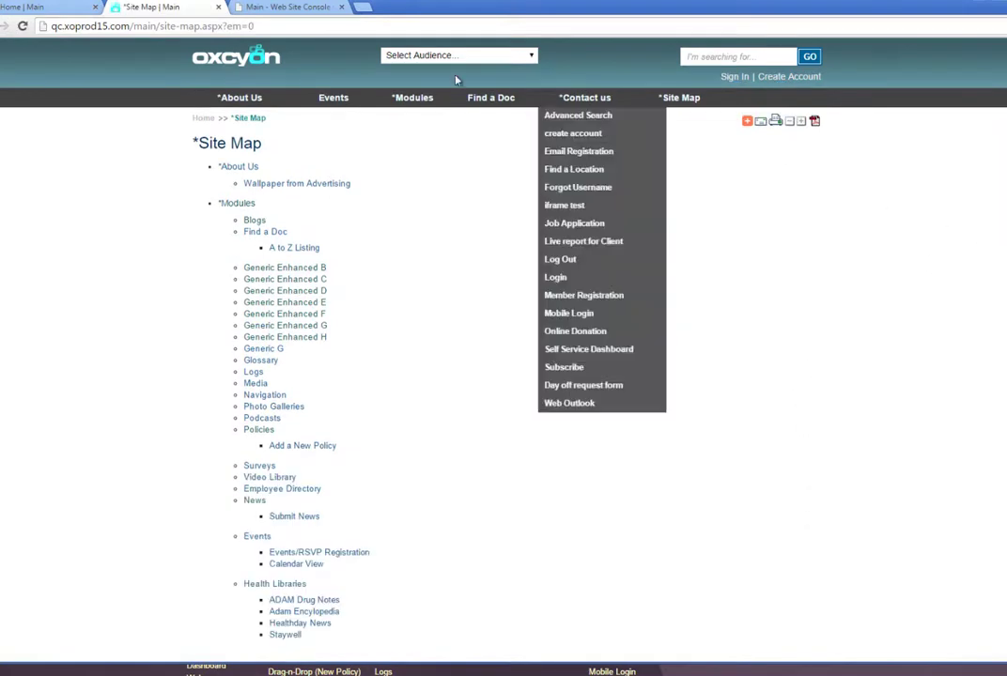
left_click(265, 59)
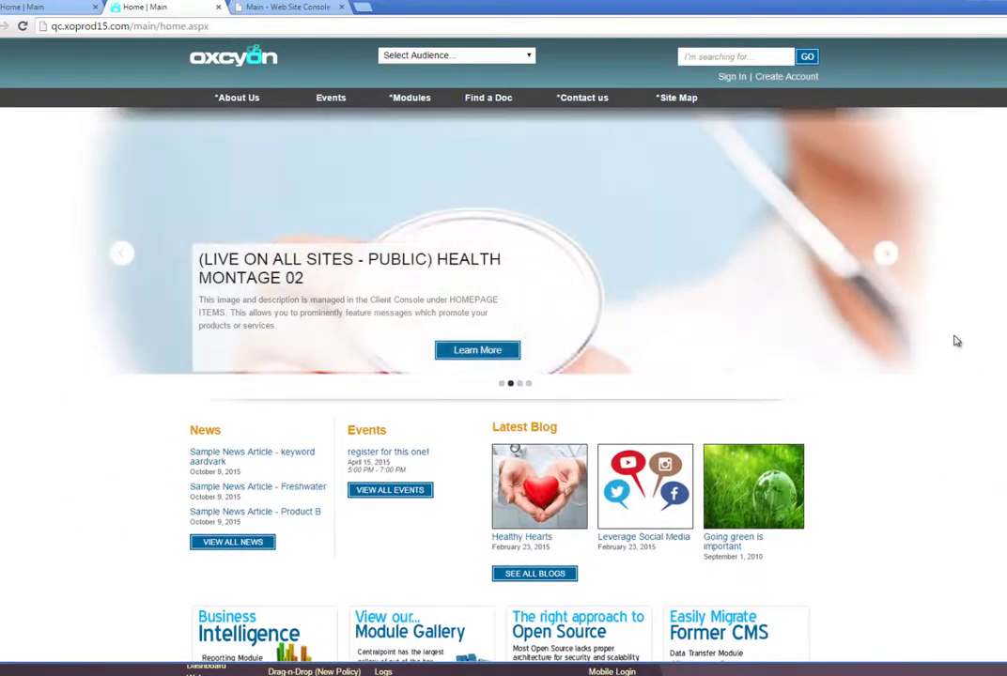
mouse_move(677, 97)
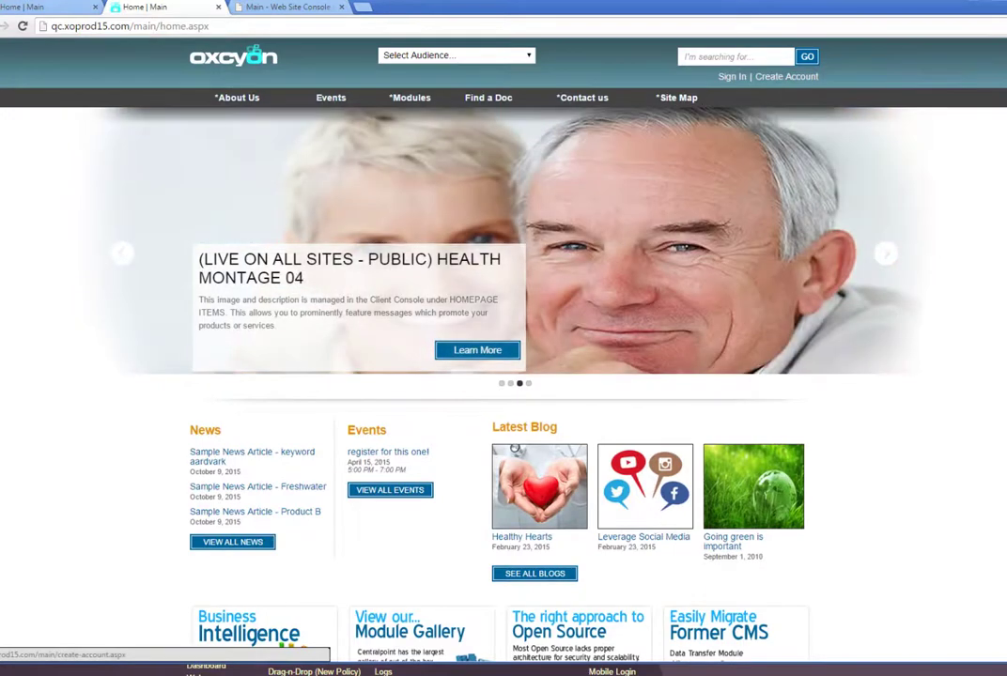
scroll(1004, 152, "down", 6)
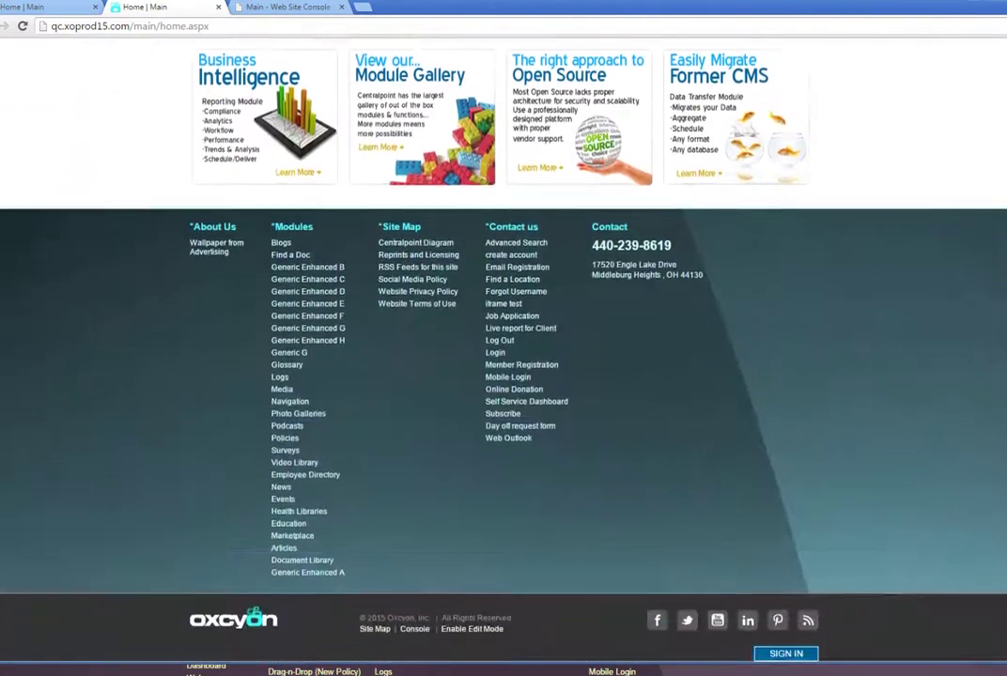
scroll(1003, 152, "up", 6)
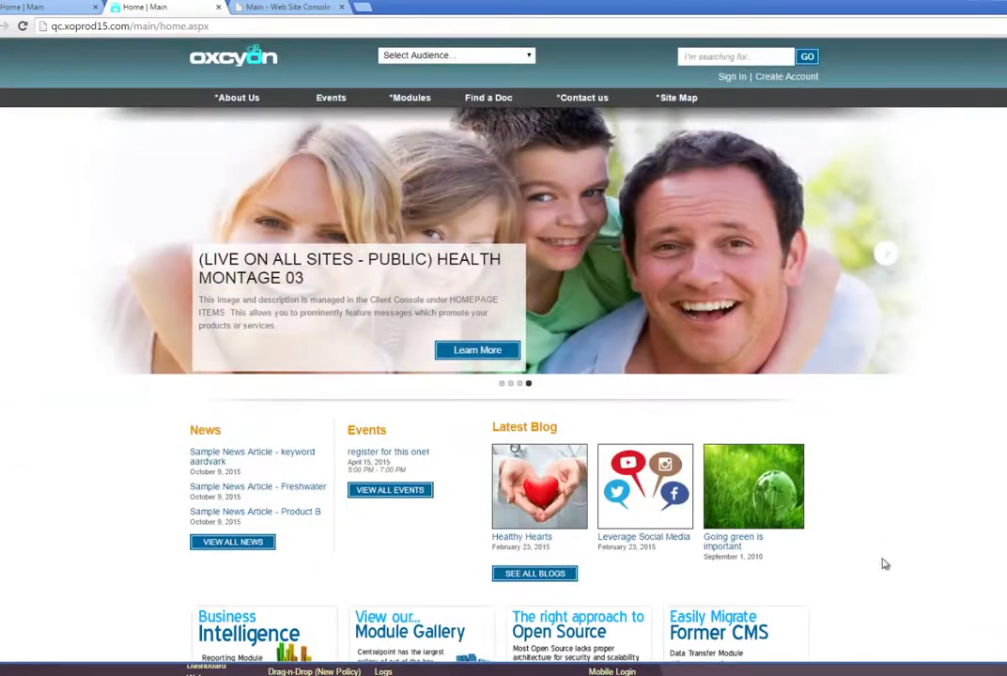